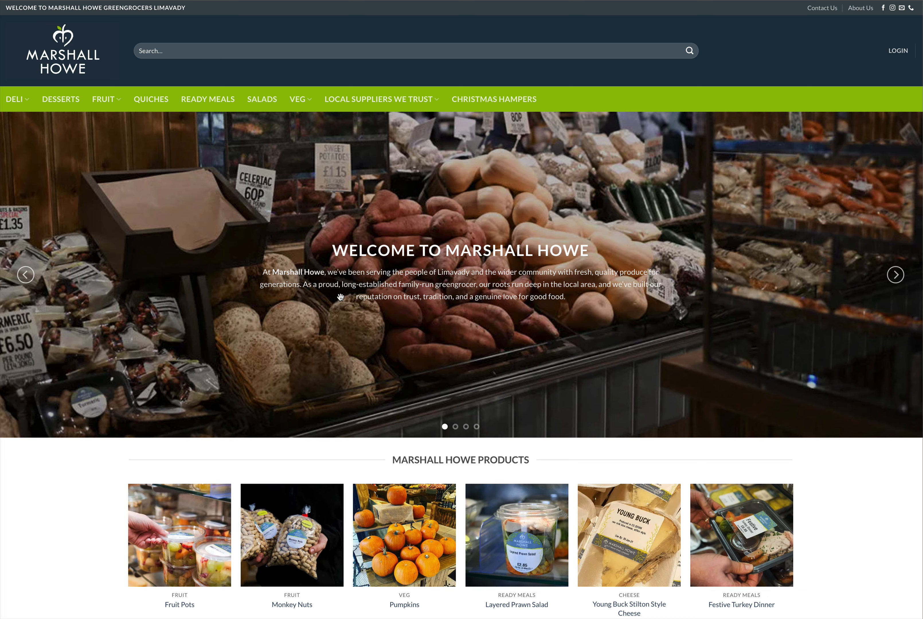
Open the site's admin login from the footer link and sign in with the saved username and account password.
{"action": "scroll", "coordinate": [351, 302], "scroll_direction": "down", "scroll_amount": 15}
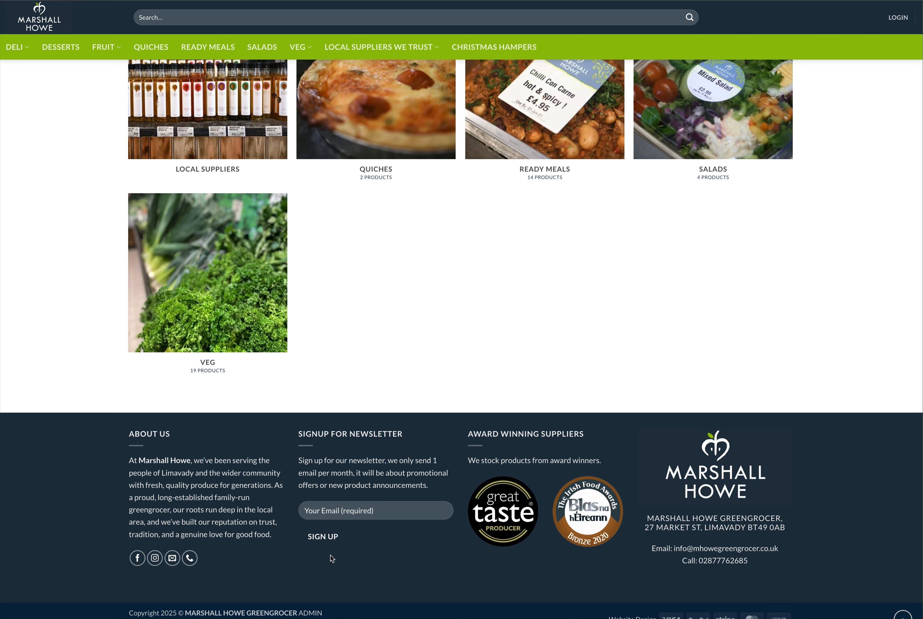
{"action": "left_click", "coordinate": [313, 614]}
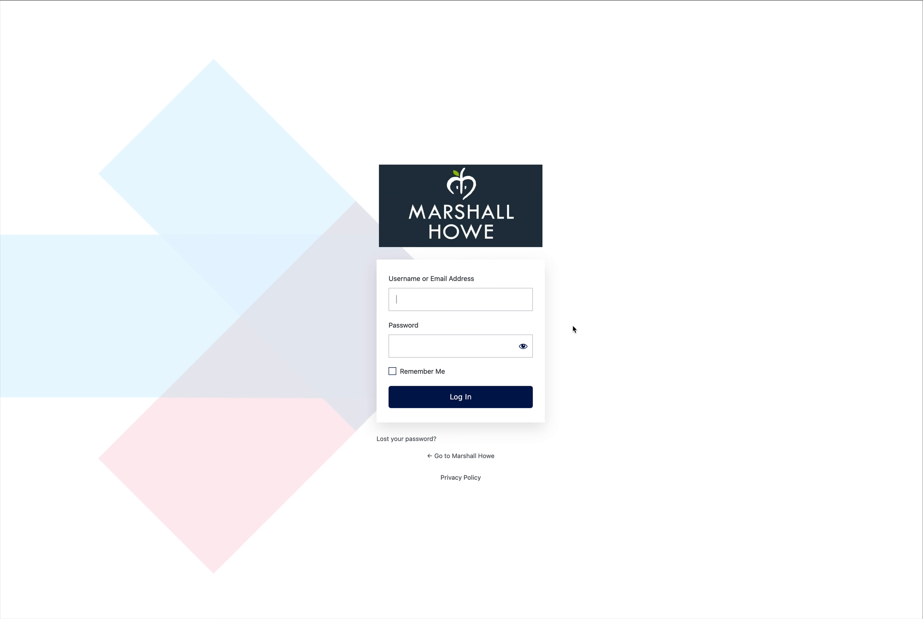
{"action": "left_click", "coordinate": [471, 302]}
{"action": "left_click", "coordinate": [478, 321]}
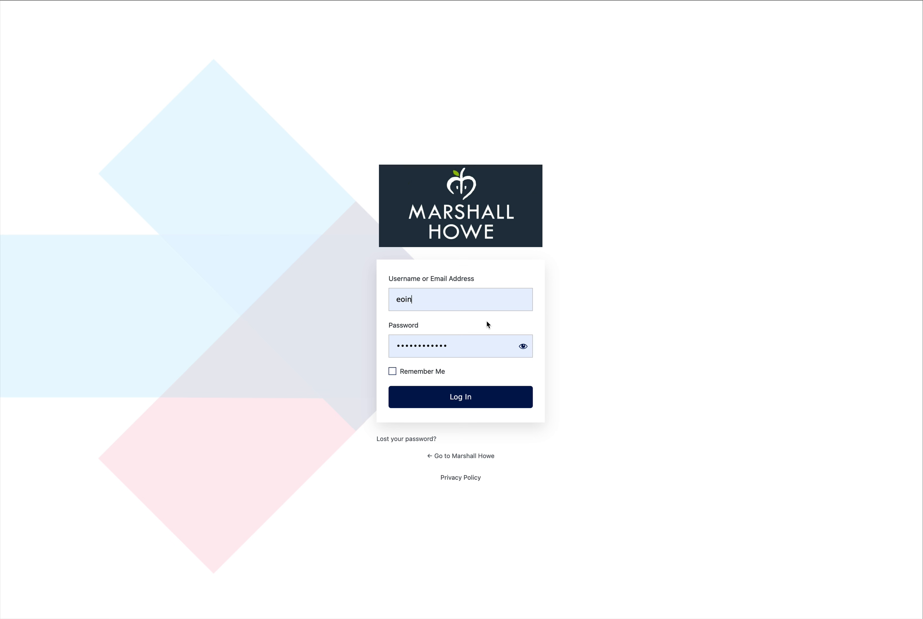
{"action": "left_click", "coordinate": [452, 396]}
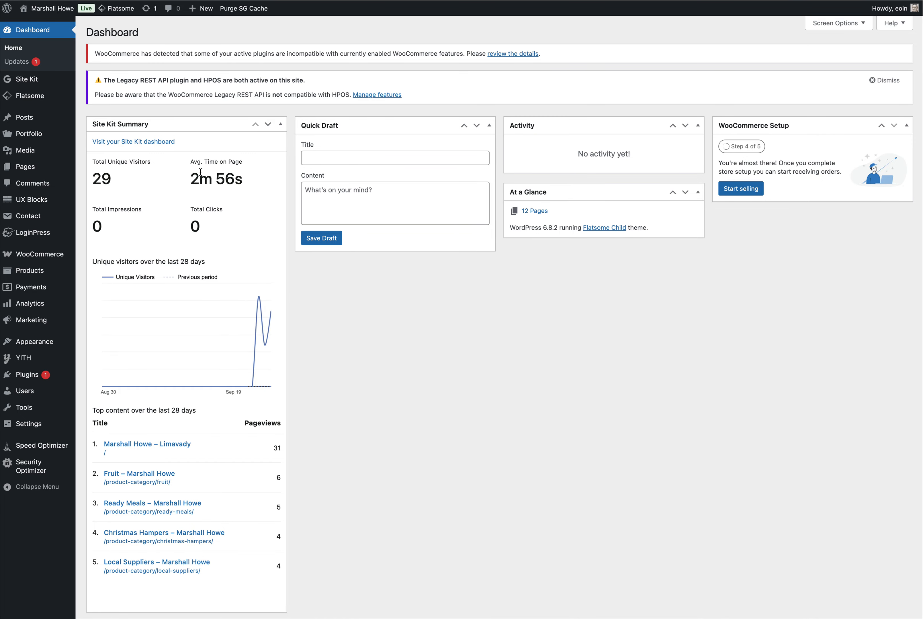
Open the Site Kit dashboard, dismiss the traffic notice, and examine the organic search share of visitors by channel.
{"action": "left_click", "coordinate": [115, 140]}
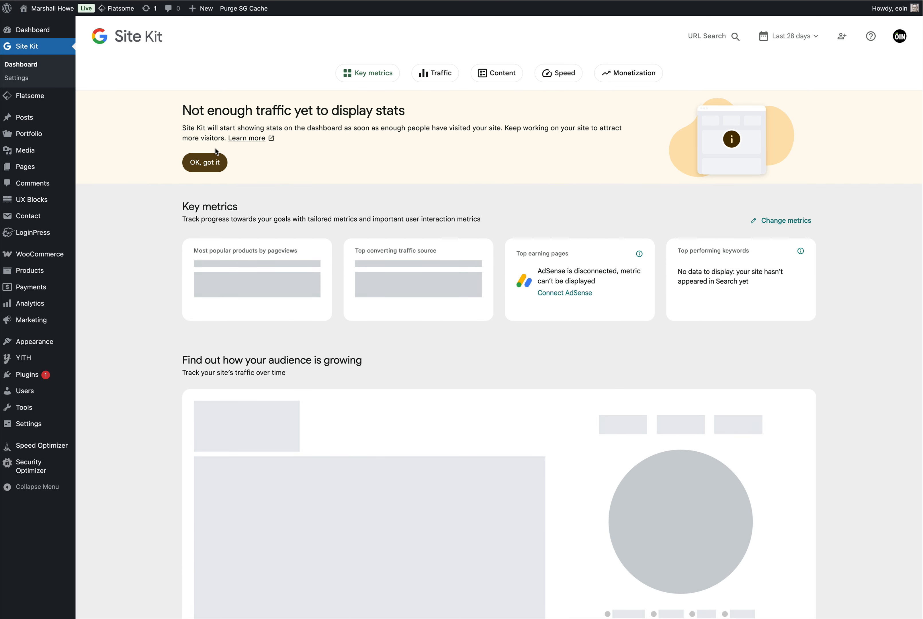
{"action": "left_click_drag", "start_coordinate": [192, 111], "coordinate": [375, 115]}
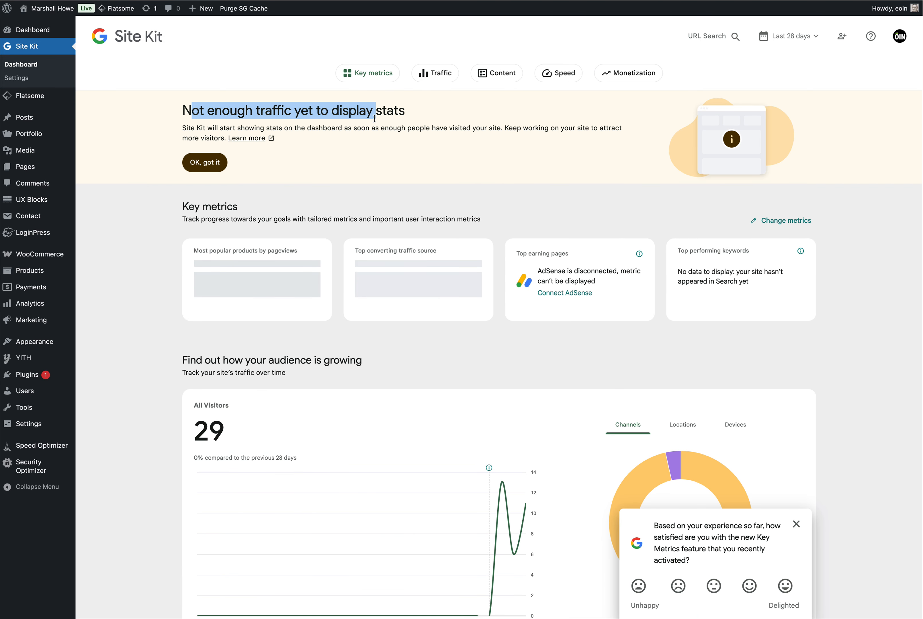
{"action": "left_click", "coordinate": [217, 166]}
{"action": "scroll", "coordinate": [297, 250], "scroll_direction": "down", "scroll_amount": 3}
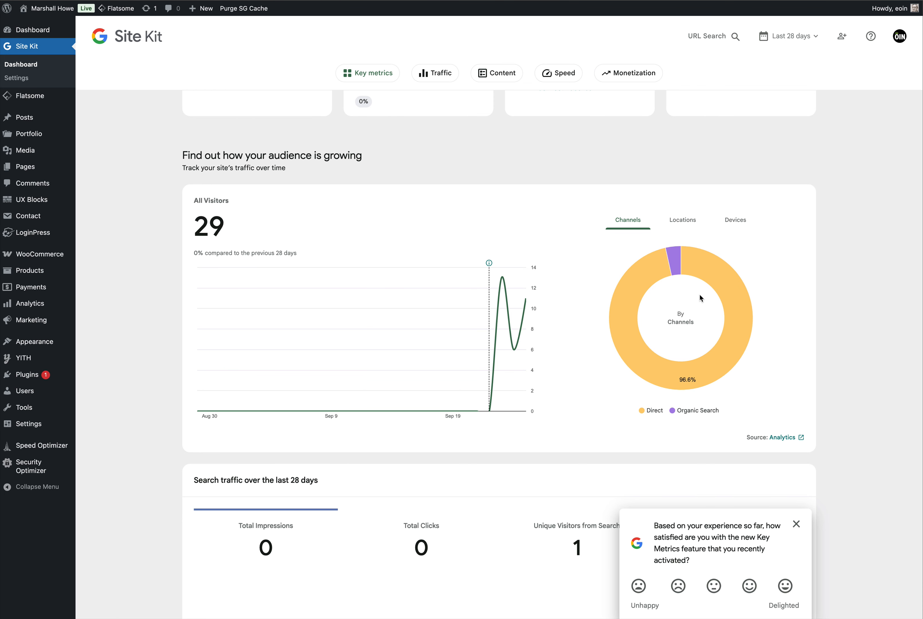
{"action": "mouse_move", "coordinate": [678, 262]}
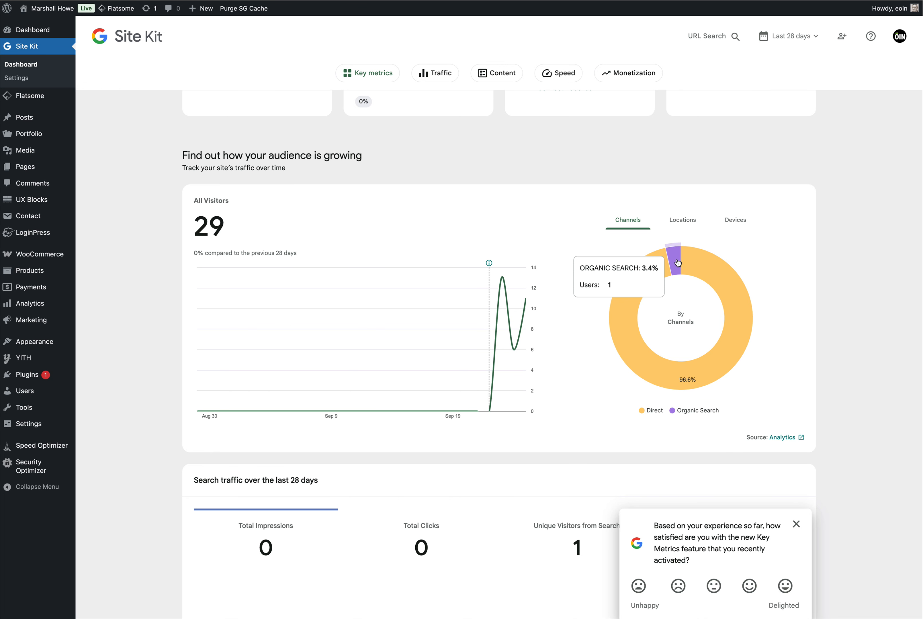
Review the Site Kit visitor groups, search queries and top content sections, and dismiss the feedback survey.
{"action": "scroll", "coordinate": [296, 323], "scroll_direction": "down", "scroll_amount": 10}
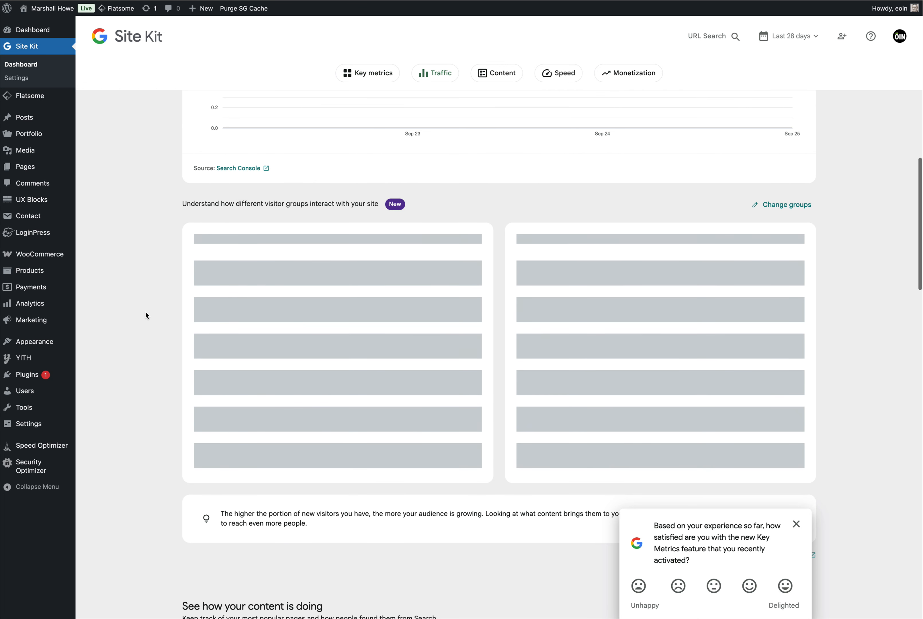
{"action": "scroll", "coordinate": [154, 310], "scroll_direction": "down", "scroll_amount": 5}
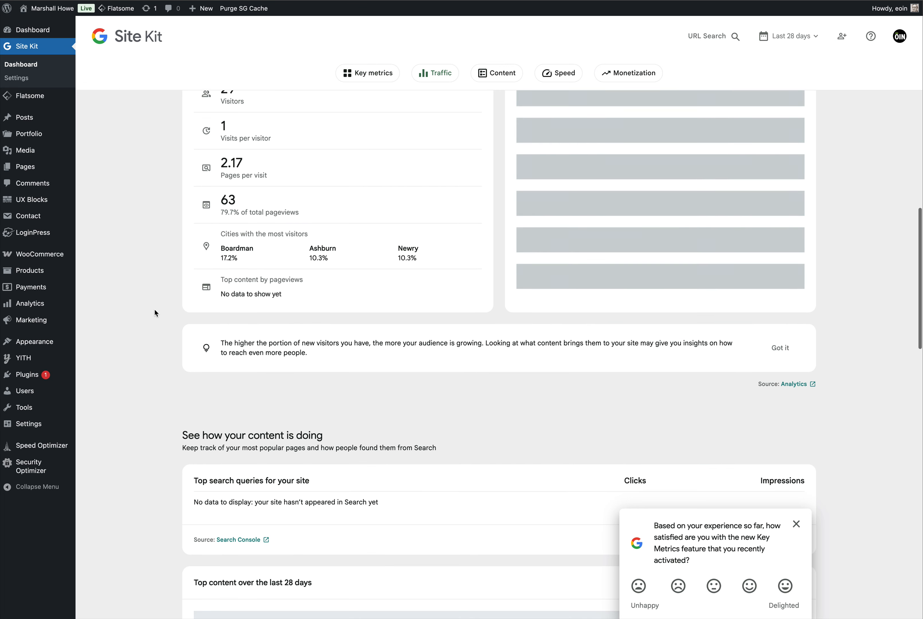
{"action": "scroll", "coordinate": [155, 310], "scroll_direction": "down", "scroll_amount": 6}
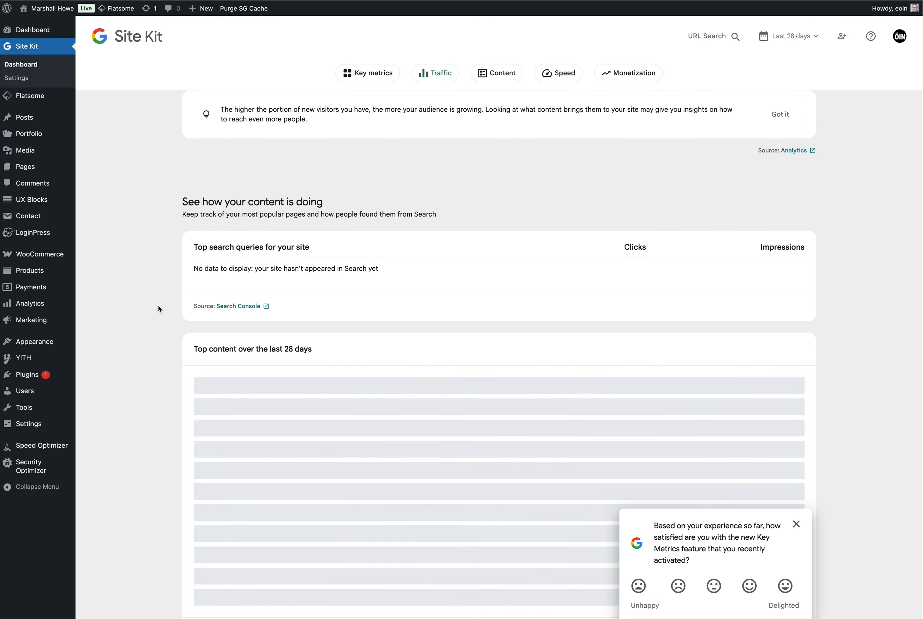
{"action": "left_click", "coordinate": [796, 526]}
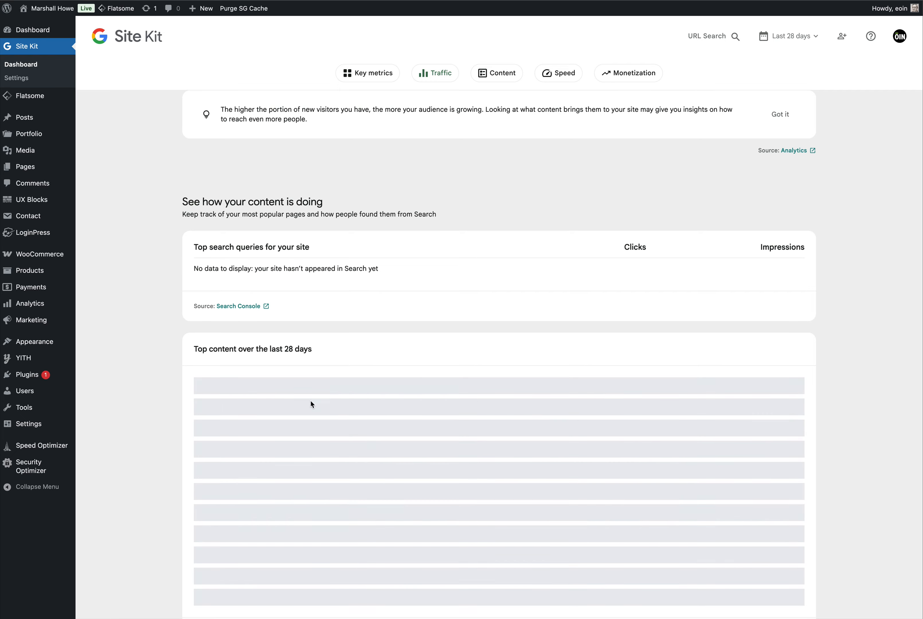
{"action": "scroll", "coordinate": [154, 323], "scroll_direction": "up", "scroll_amount": 20}
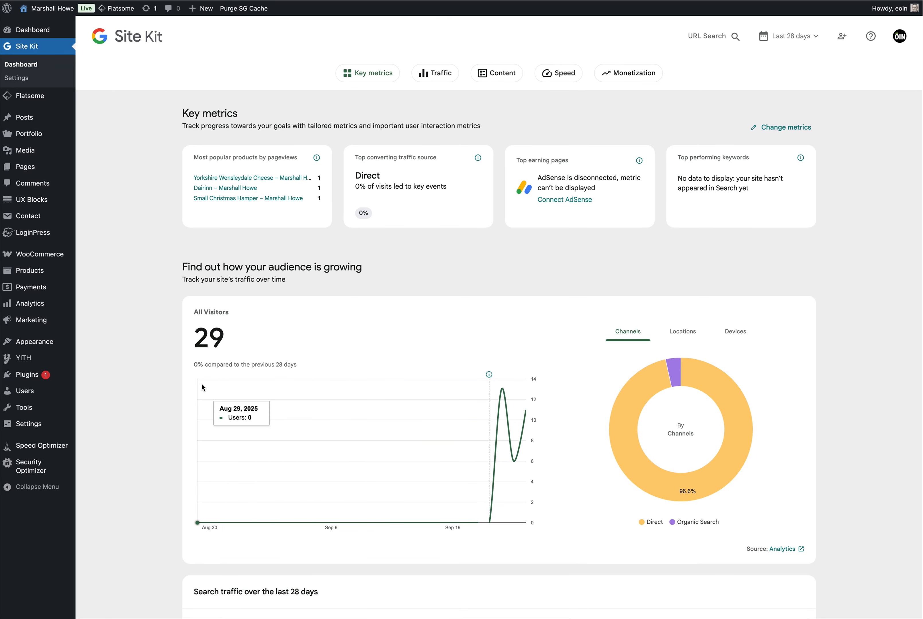
Open the Mexicana Cheese product from the product list for editing and check its description text.
{"action": "left_click", "coordinate": [23, 272]}
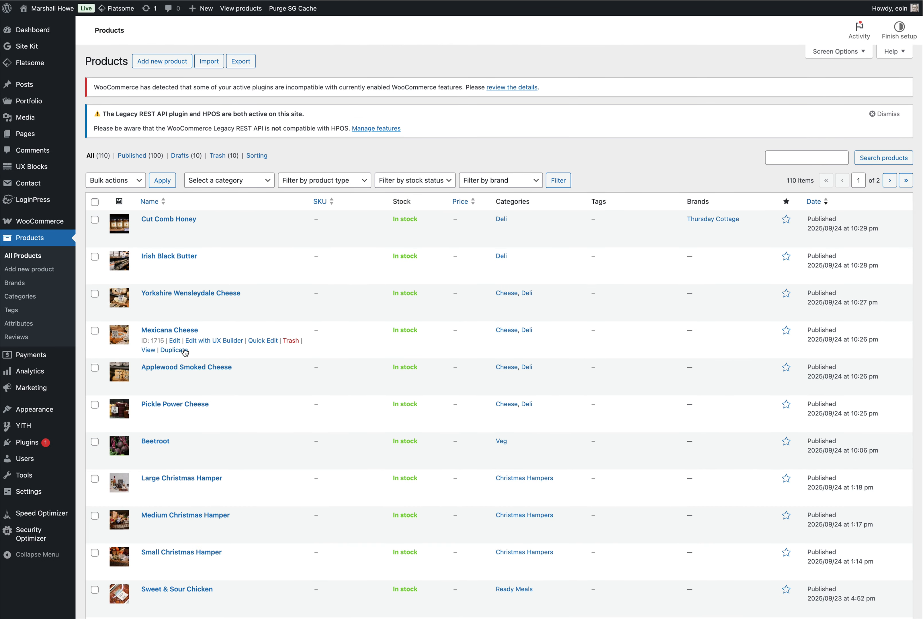
{"action": "scroll", "coordinate": [214, 418], "scroll_direction": "down", "scroll_amount": 10}
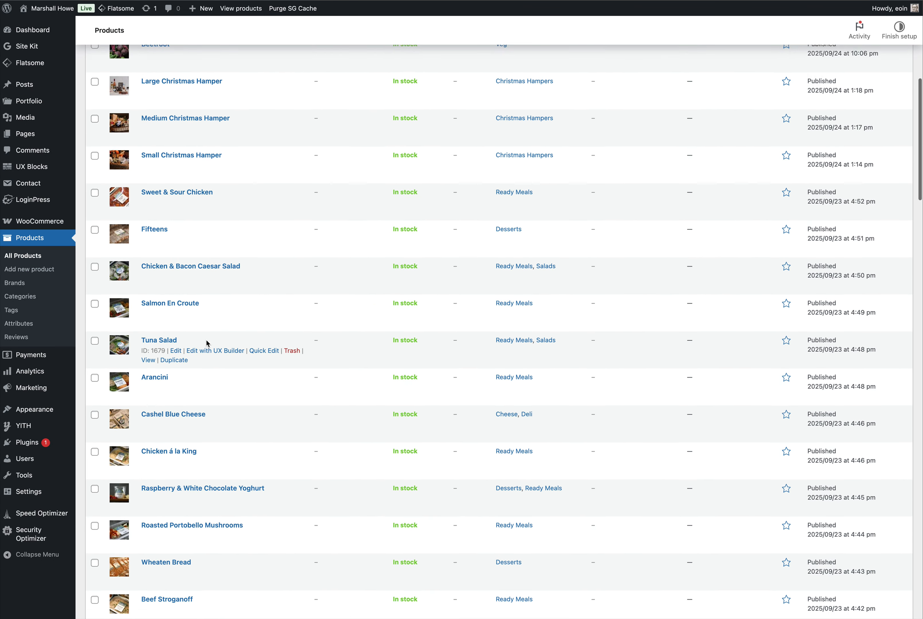
{"action": "scroll", "coordinate": [209, 348], "scroll_direction": "up", "scroll_amount": 10}
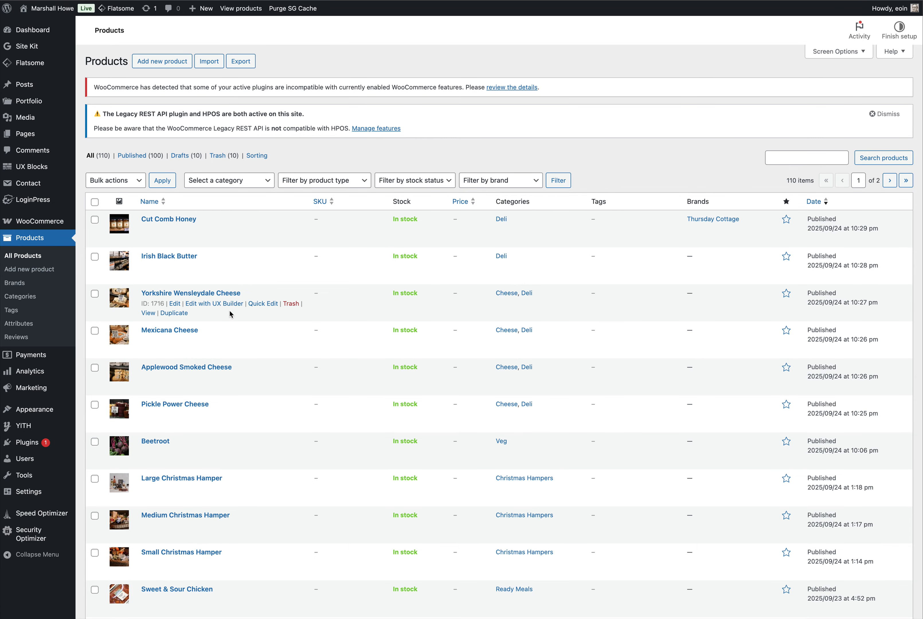
{"action": "left_click", "coordinate": [175, 342]}
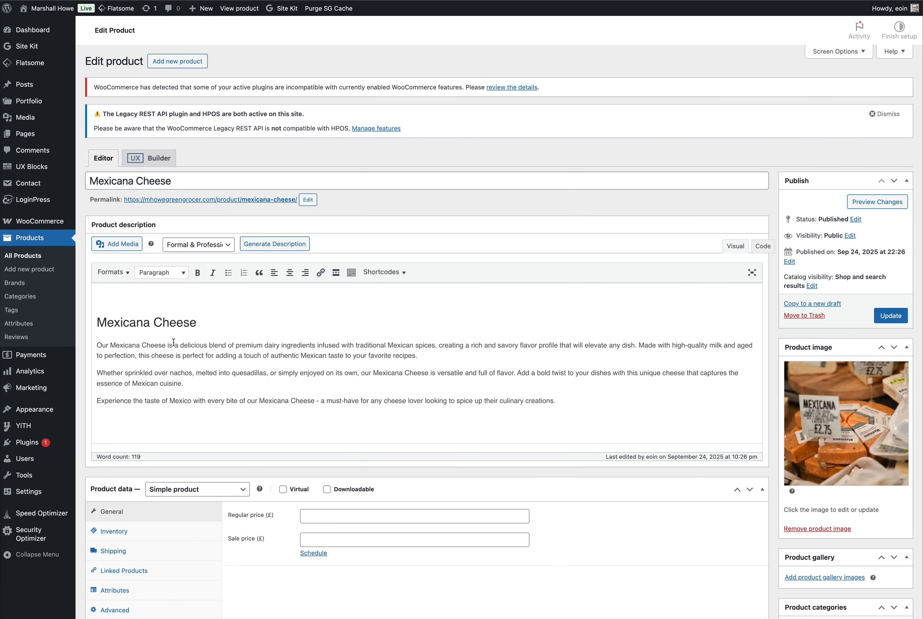
{"action": "left_click_drag", "start_coordinate": [480, 399], "coordinate": [193, 345]}
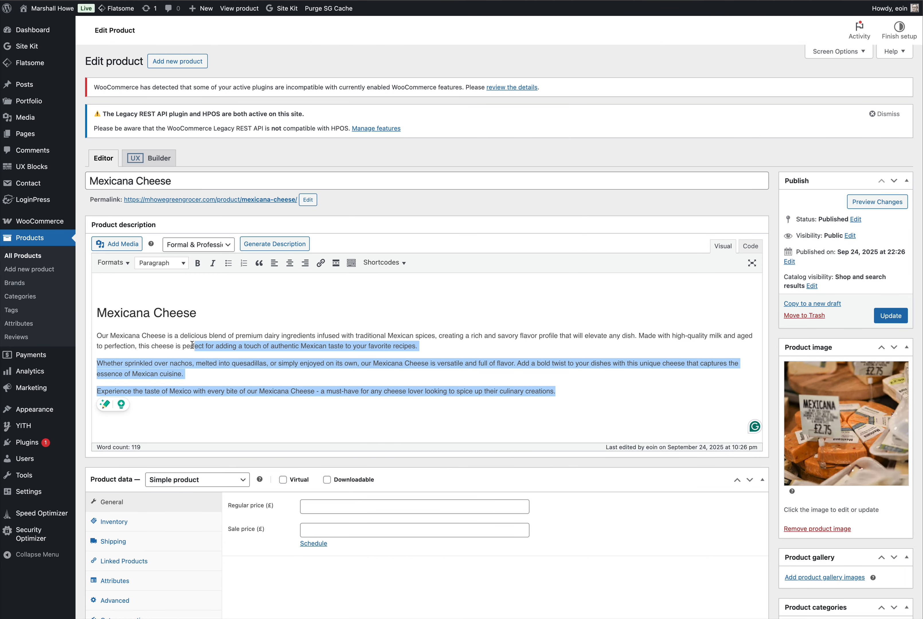
{"action": "left_click", "coordinate": [261, 339]}
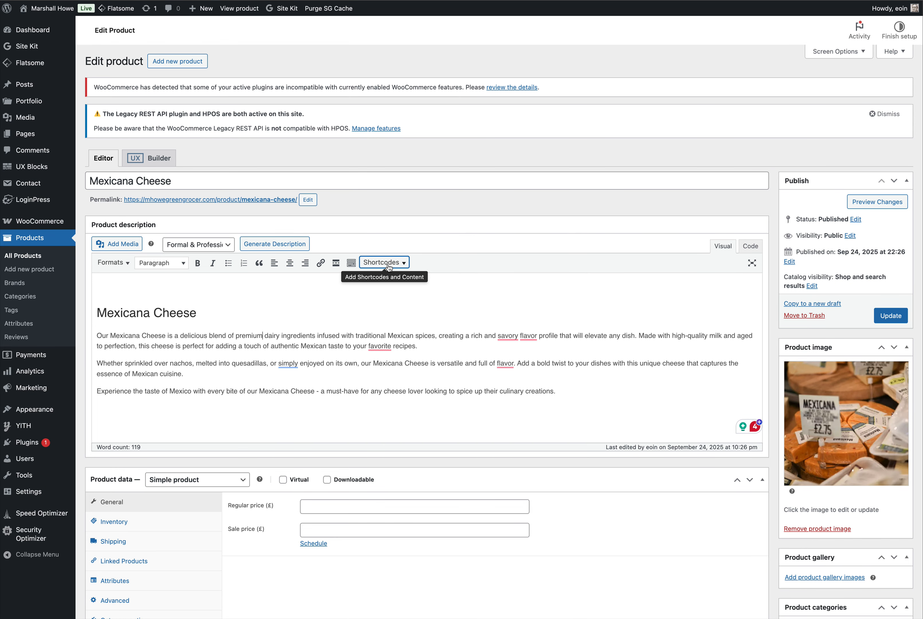
Try a regular price of £4.99 for the Mexicana Cheese product and clear the price again.
{"action": "scroll", "coordinate": [302, 457], "scroll_direction": "down", "scroll_amount": 2}
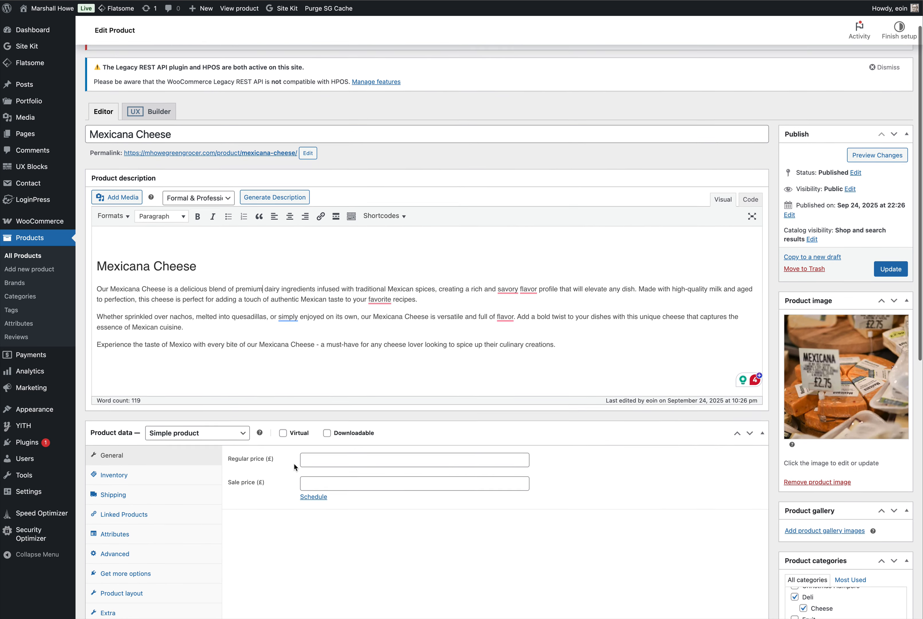
{"action": "left_click", "coordinate": [325, 455]}
{"action": "type", "text": "4.99"}
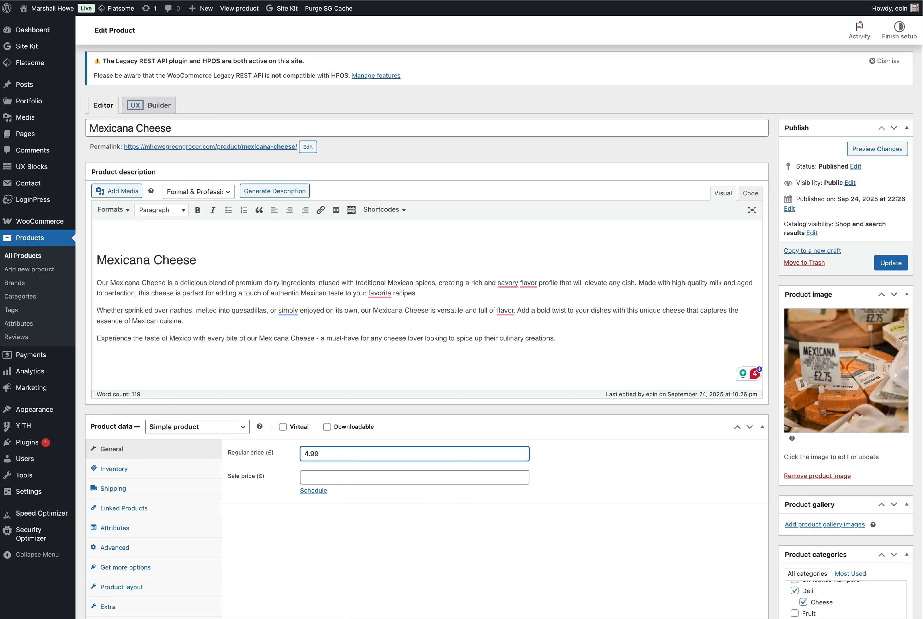
{"action": "key", "text": "ctrl+a"}
{"action": "key", "text": "BackSpace"}
Examine the short description and the full product description of Mexicana Cheese.
{"action": "scroll", "coordinate": [399, 417], "scroll_direction": "down", "scroll_amount": 4}
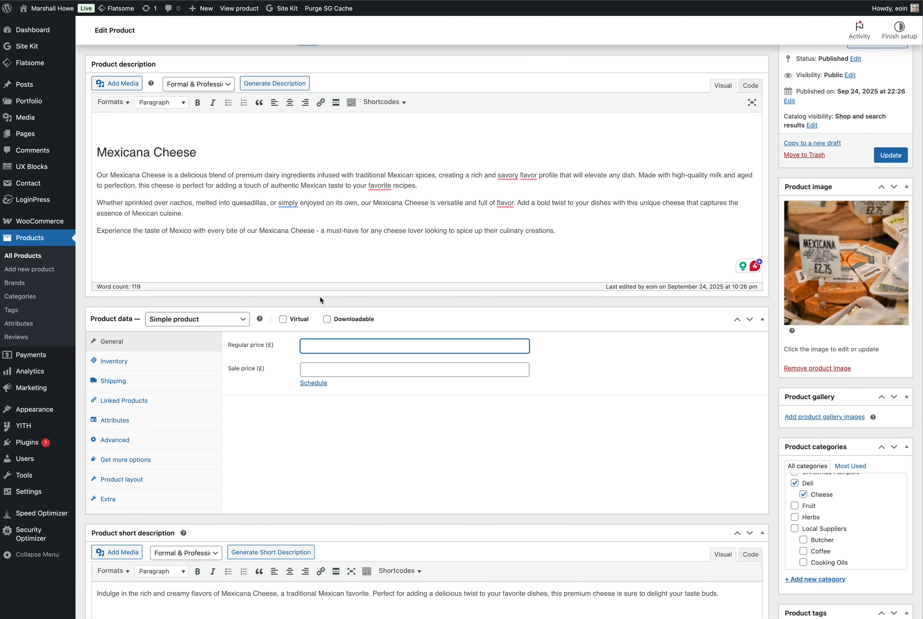
{"action": "scroll", "coordinate": [319, 297], "scroll_direction": "down", "scroll_amount": 3}
{"action": "left_click", "coordinate": [368, 506]}
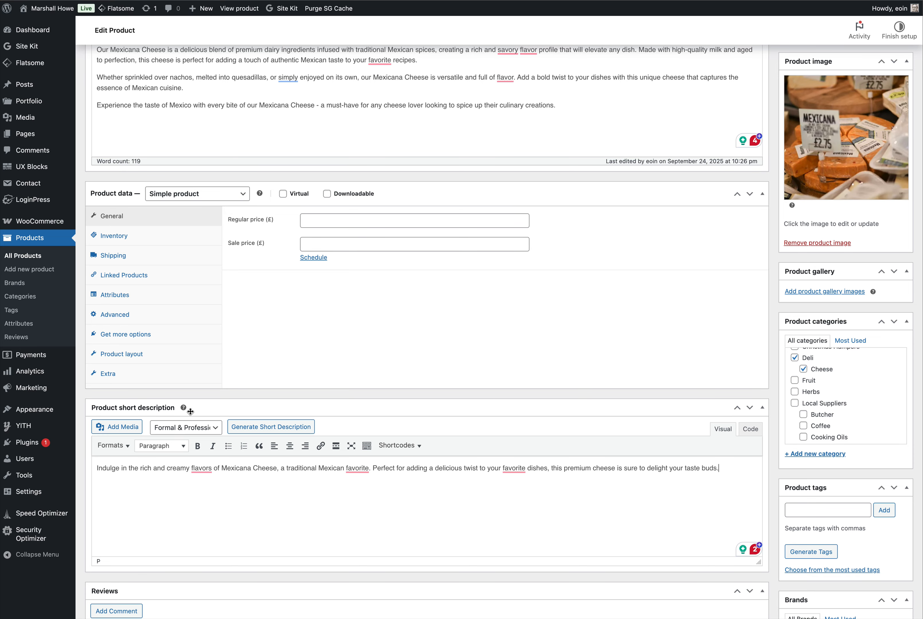
{"action": "scroll", "coordinate": [317, 426], "scroll_direction": "up", "scroll_amount": 5}
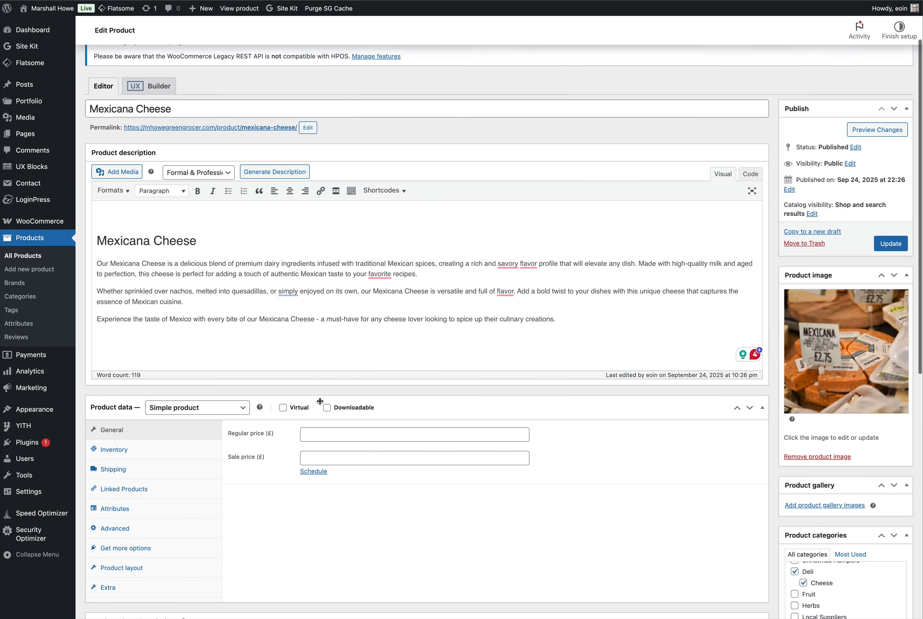
{"action": "left_click_drag", "start_coordinate": [326, 343], "coordinate": [183, 242]}
{"action": "left_click", "coordinate": [265, 254]}
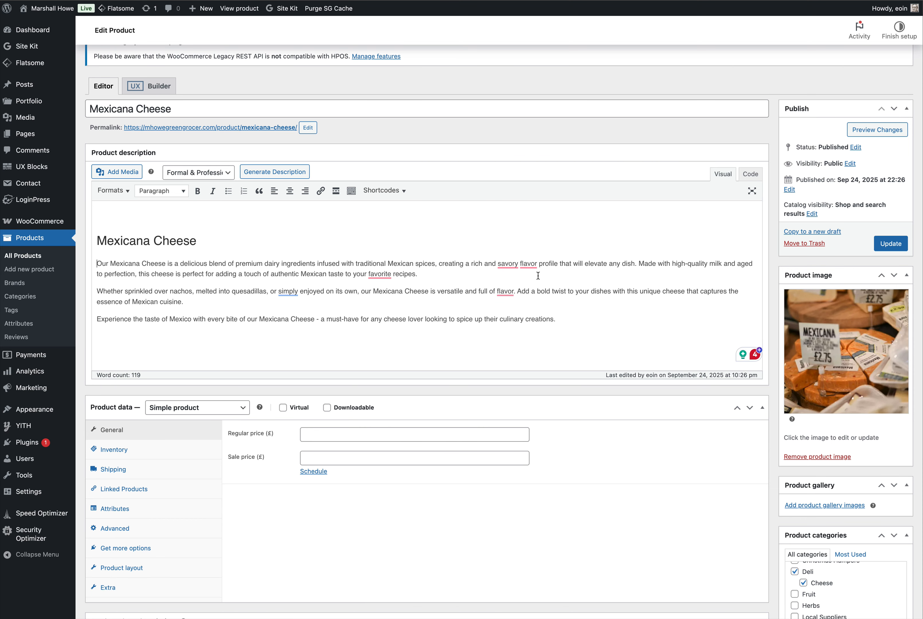
{"action": "scroll", "coordinate": [830, 342], "scroll_direction": "down", "scroll_amount": 4}
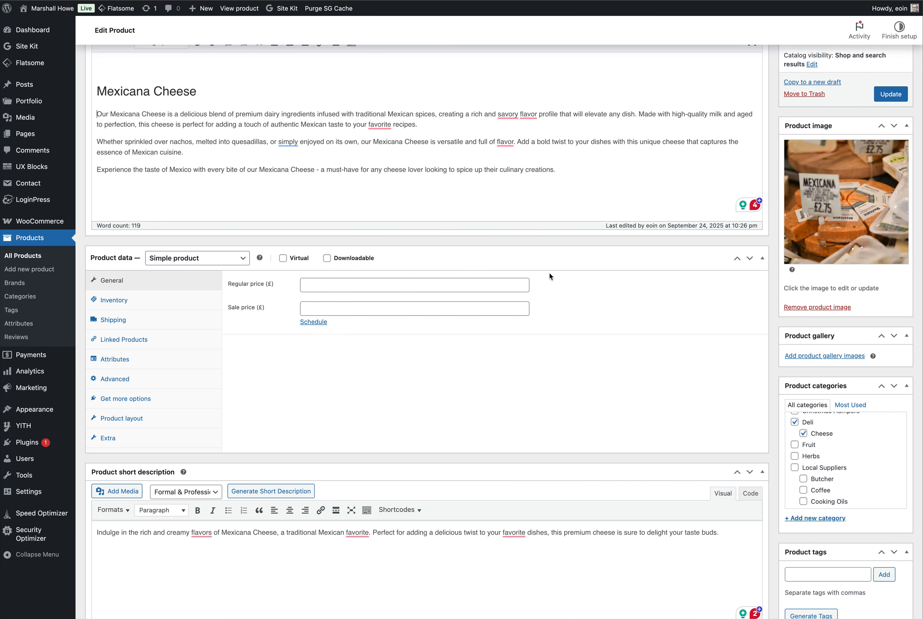
Look through the product category list and the categories assigned to Mexicana Cheese.
{"action": "scroll", "coordinate": [549, 273], "scroll_direction": "up", "scroll_amount": 5}
{"action": "scroll", "coordinate": [581, 335], "scroll_direction": "down", "scroll_amount": 5}
{"action": "scroll", "coordinate": [581, 339], "scroll_direction": "down", "scroll_amount": 1}
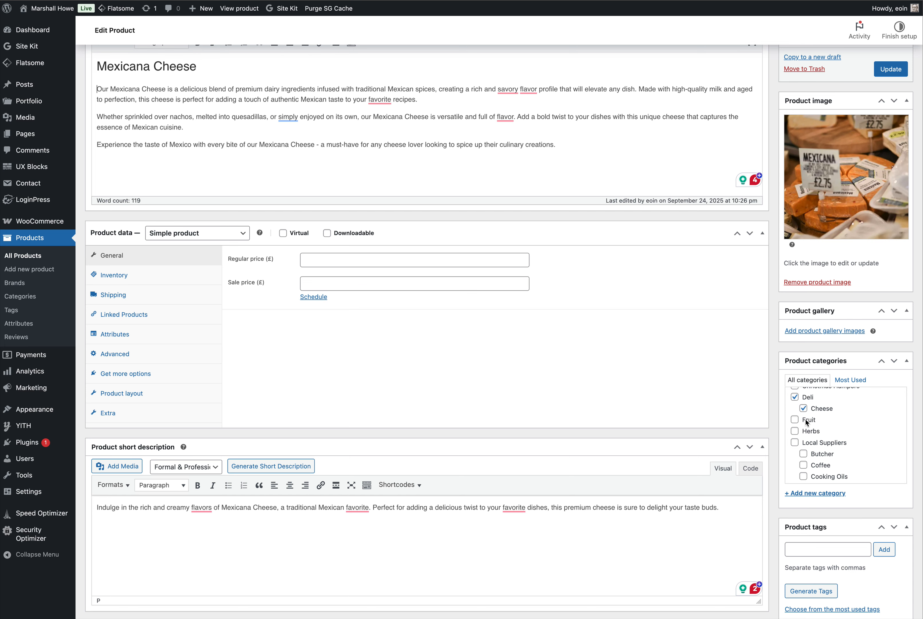
{"action": "scroll", "coordinate": [806, 422], "scroll_direction": "up", "scroll_amount": 1}
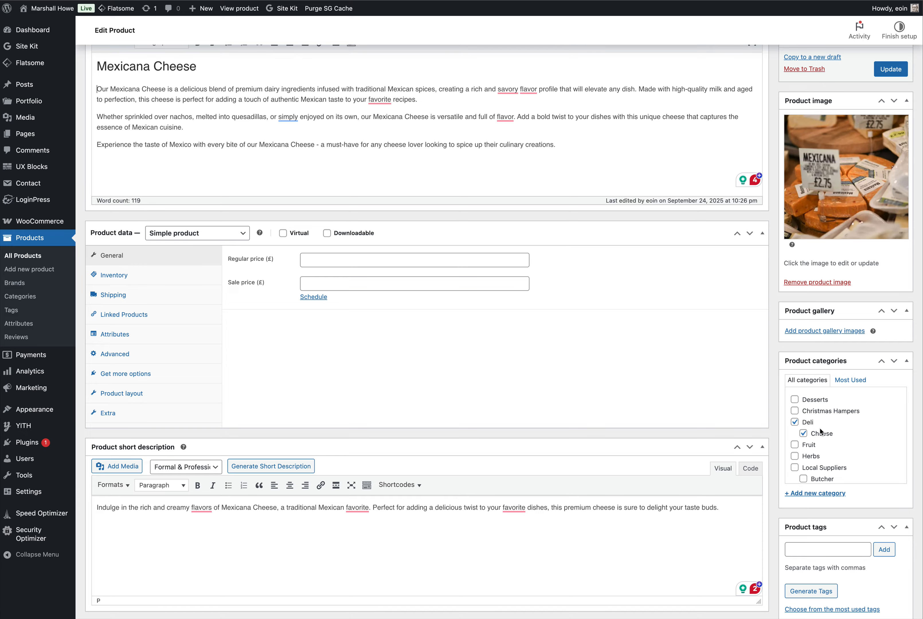
{"action": "scroll", "coordinate": [818, 425], "scroll_direction": "down", "scroll_amount": 2}
{"action": "scroll", "coordinate": [814, 417], "scroll_direction": "up", "scroll_amount": 2}
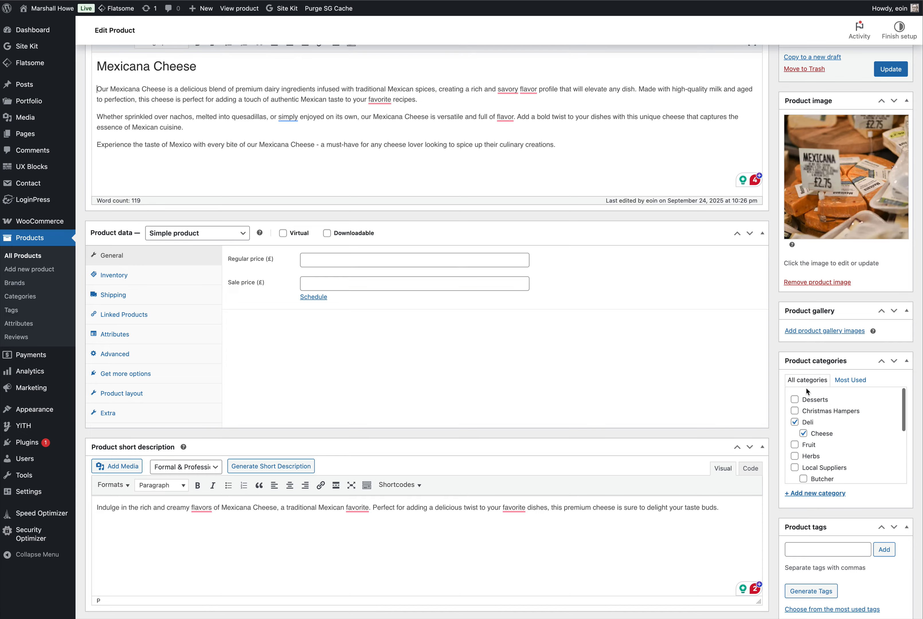
Browse more images in the product image's media library and set the Cheese Mexicana picture as the product image.
{"action": "left_click", "coordinate": [852, 190]}
{"action": "scroll", "coordinate": [414, 505], "scroll_direction": "down", "scroll_amount": 5}
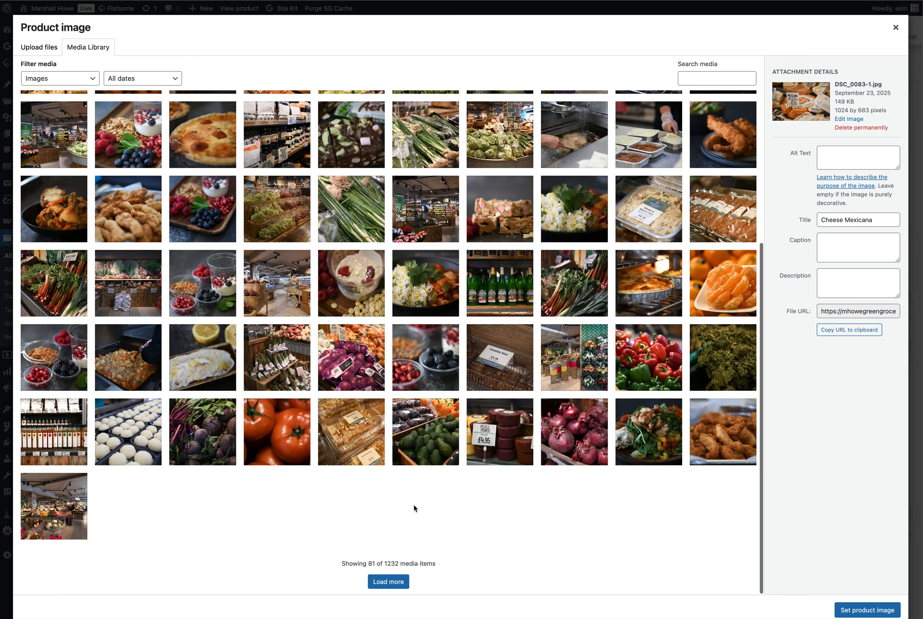
{"action": "double_click", "coordinate": [394, 562]}
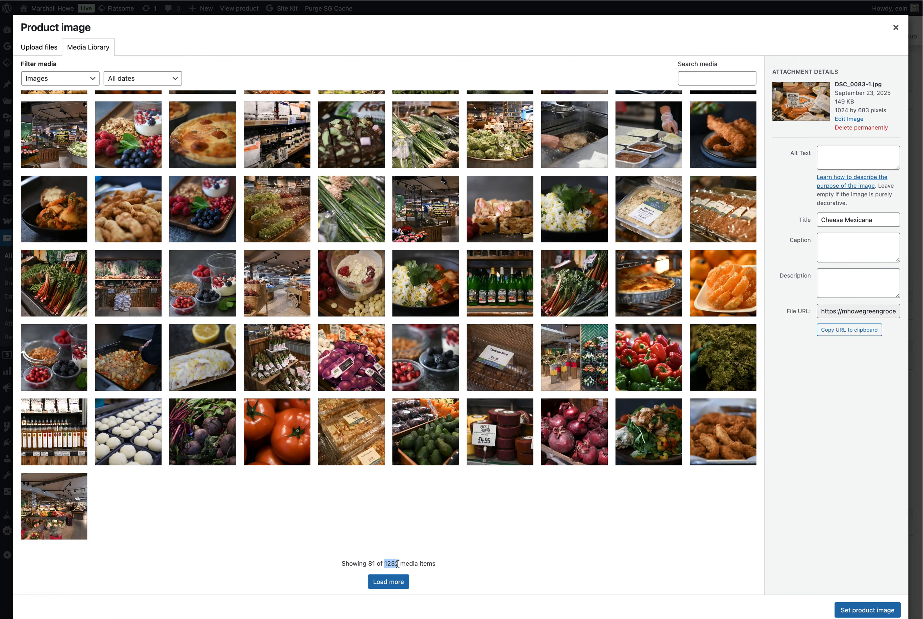
{"action": "left_click", "coordinate": [393, 581]}
{"action": "scroll", "coordinate": [409, 374], "scroll_direction": "down", "scroll_amount": 10}
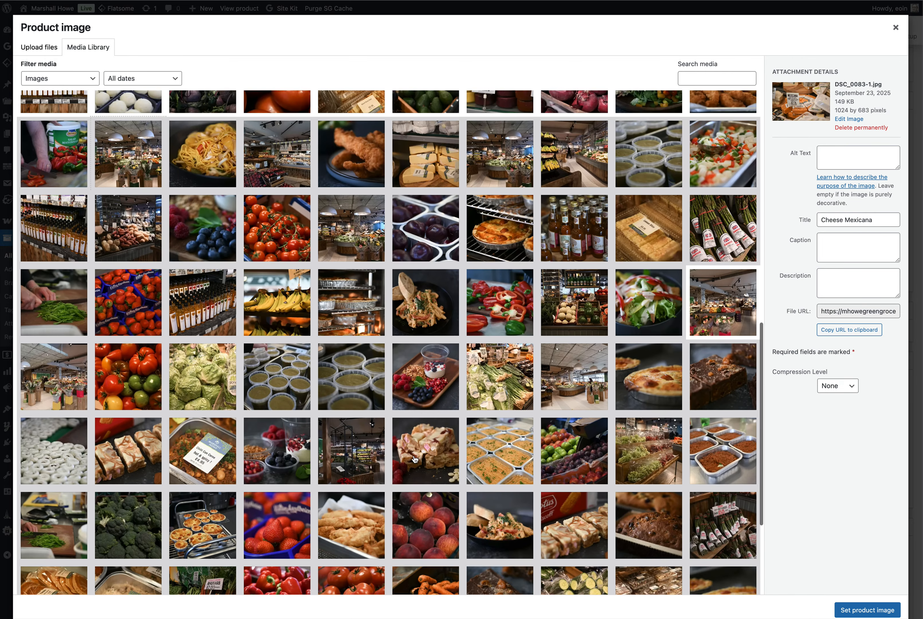
{"action": "scroll", "coordinate": [408, 375], "scroll_direction": "up", "scroll_amount": 15}
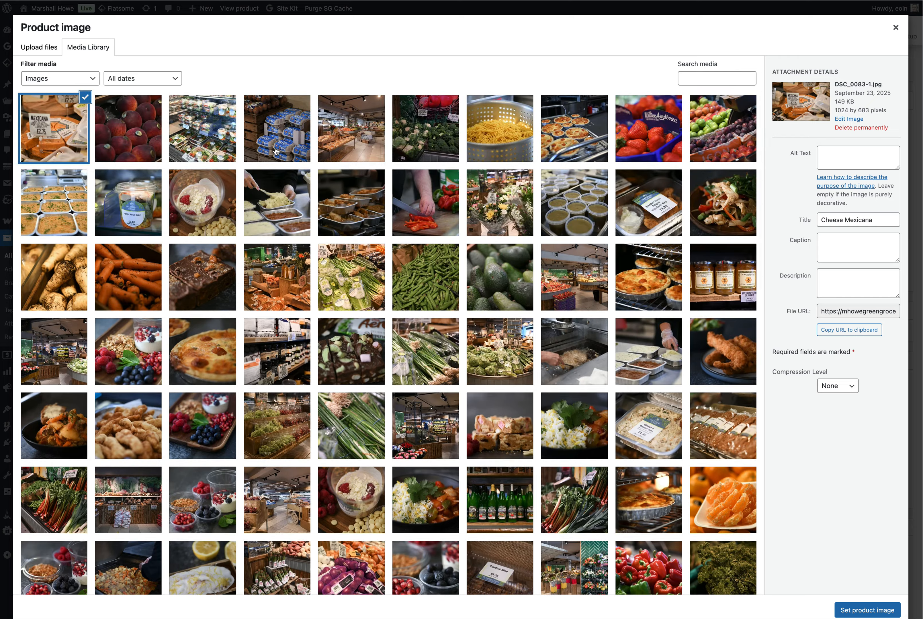
{"action": "left_click", "coordinate": [867, 610]}
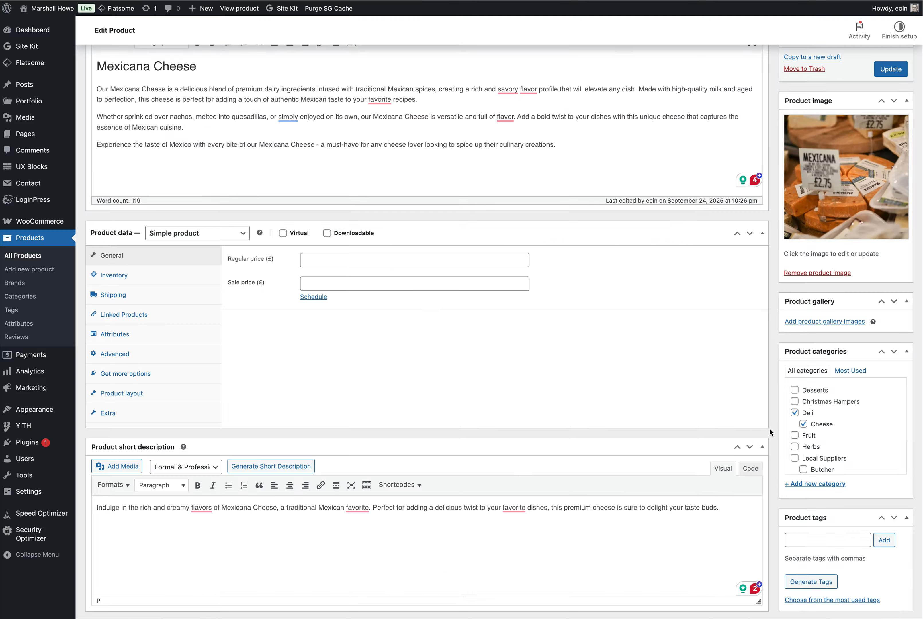
{"action": "scroll", "coordinate": [598, 202], "scroll_direction": "up", "scroll_amount": 6}
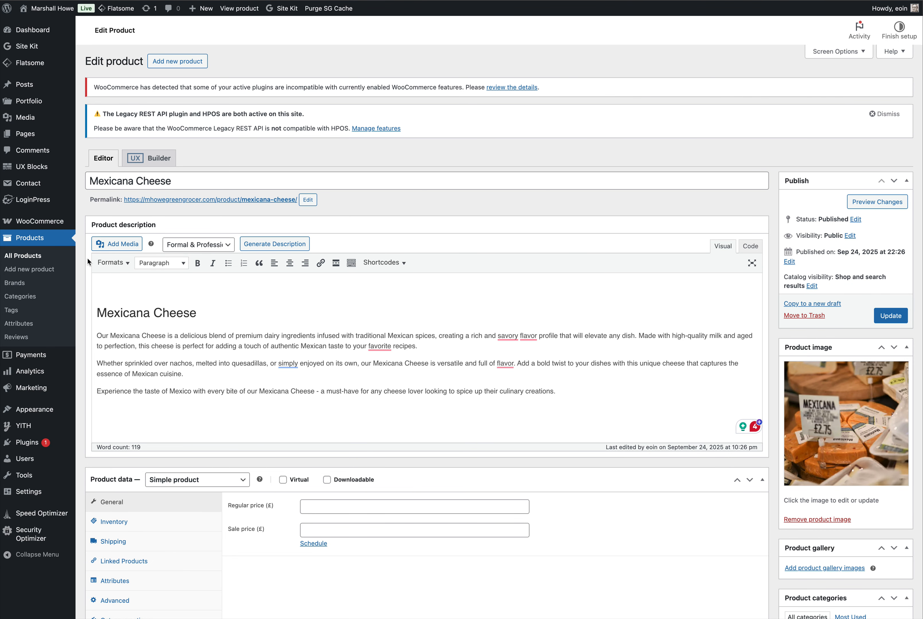
View the Mexicana Cheese product page on the storefront, and open Beetroot from the Veg category for editing.
{"action": "left_click", "coordinate": [244, 10]}
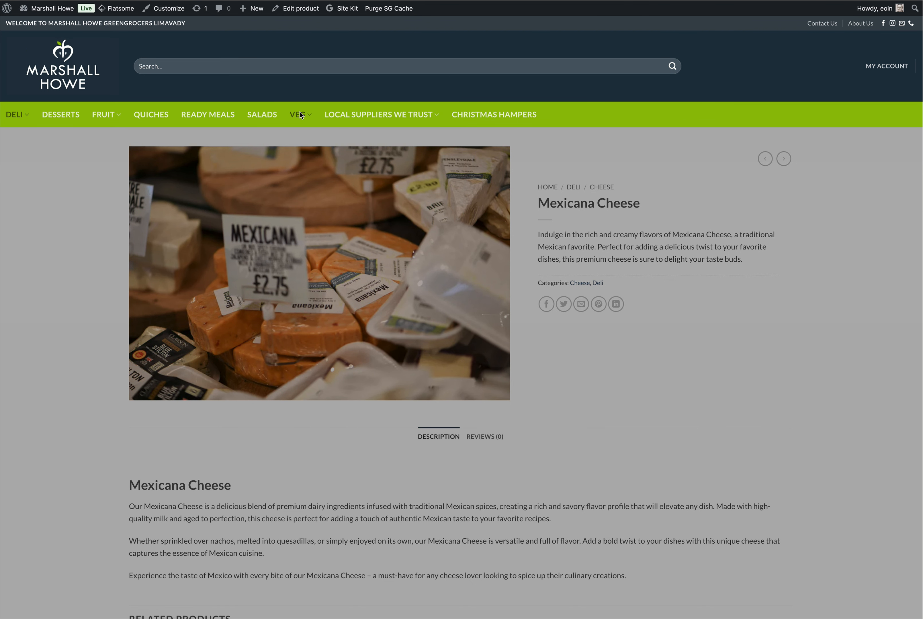
{"action": "left_click", "coordinate": [300, 114]}
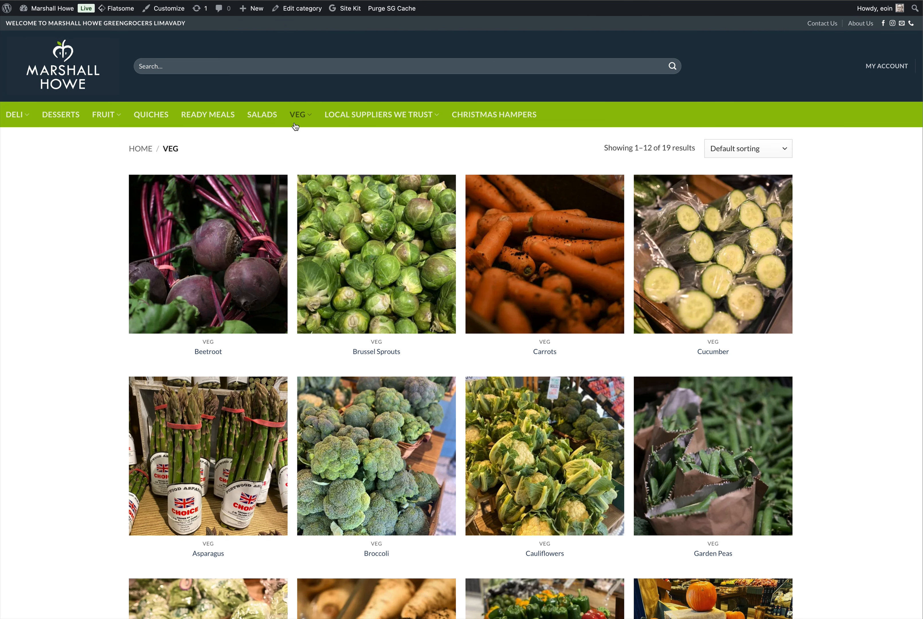
{"action": "left_click", "coordinate": [210, 287]}
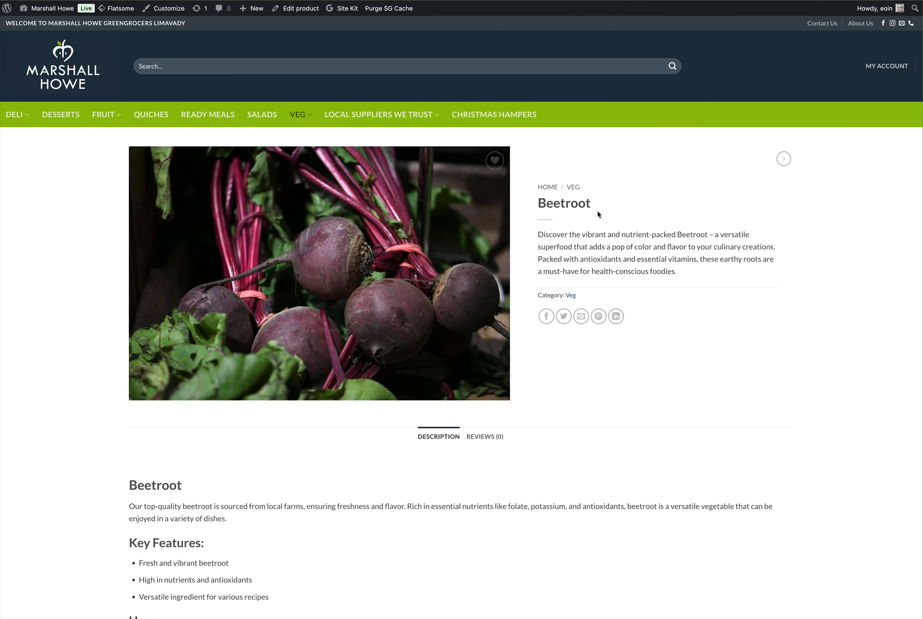
{"action": "left_click", "coordinate": [294, 9]}
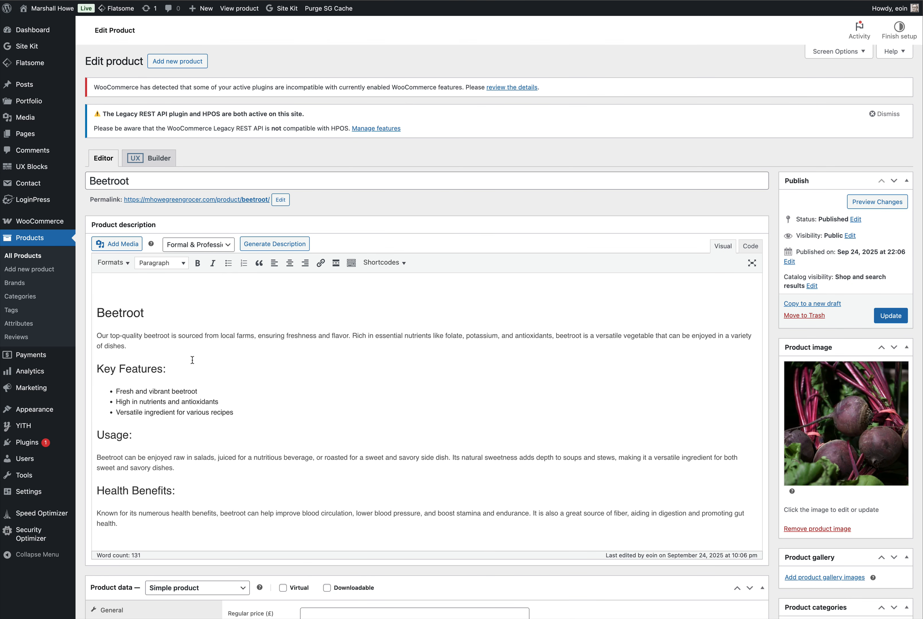
Examine the Beetroot product's full description, short description and category list.
{"action": "scroll", "coordinate": [192, 360], "scroll_direction": "down", "scroll_amount": 2}
{"action": "left_click_drag", "start_coordinate": [363, 392], "coordinate": [202, 196]}
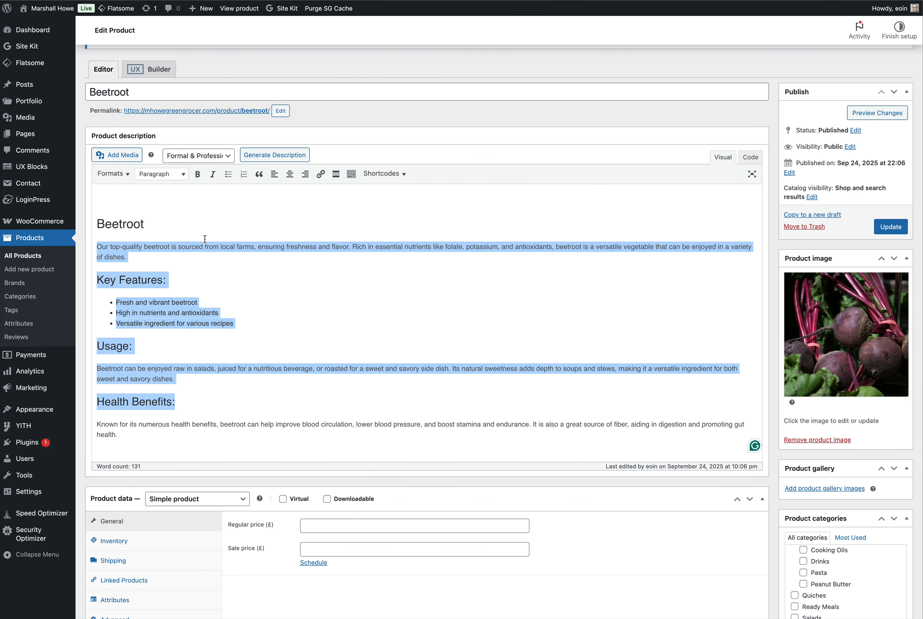
{"action": "scroll", "coordinate": [334, 194], "scroll_direction": "down", "scroll_amount": 8}
{"action": "left_click", "coordinate": [333, 191]}
{"action": "left_click", "coordinate": [245, 430]}
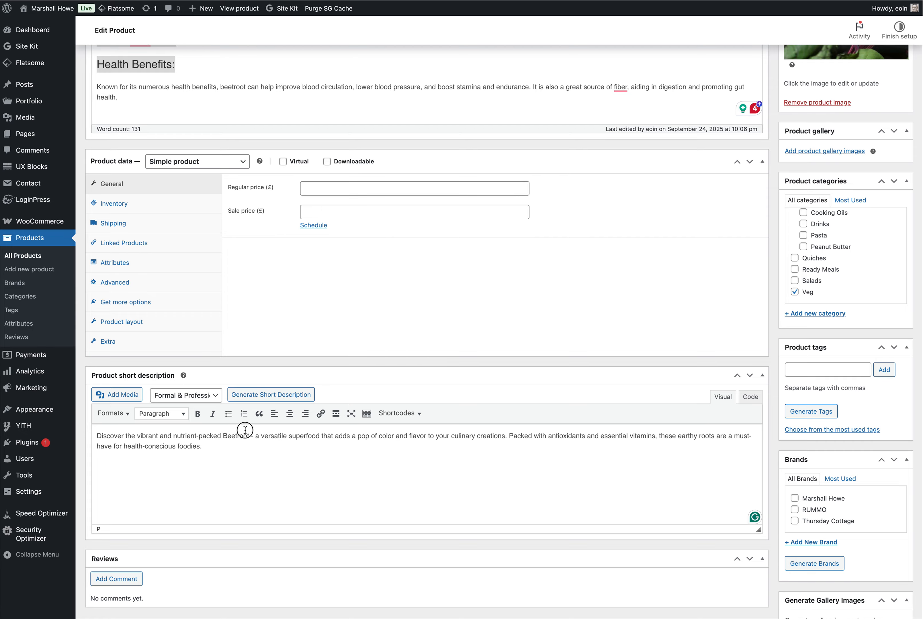
{"action": "scroll", "coordinate": [561, 336], "scroll_direction": "up", "scroll_amount": 3}
{"action": "scroll", "coordinate": [851, 373], "scroll_direction": "up", "scroll_amount": 3}
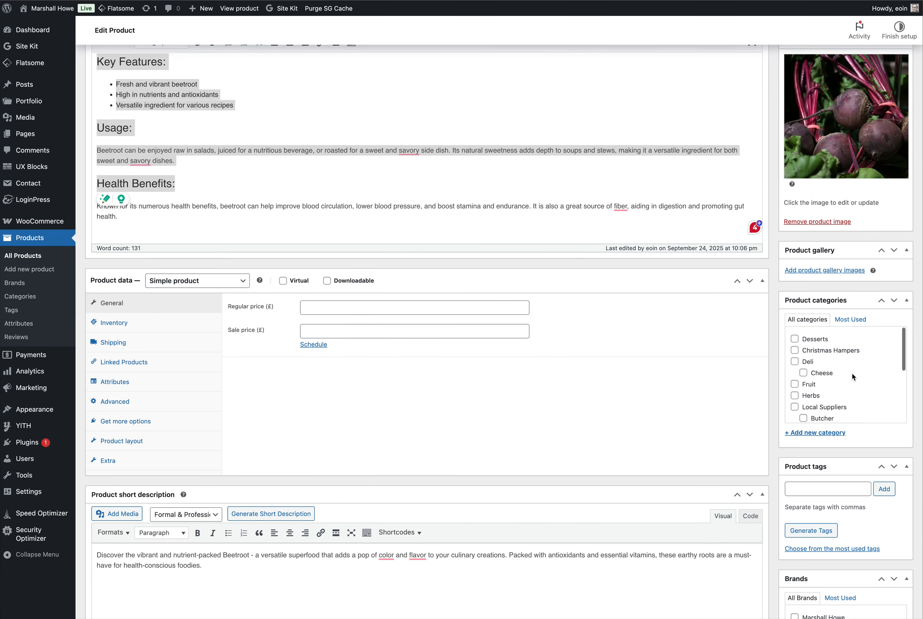
{"action": "scroll", "coordinate": [728, 315], "scroll_direction": "up", "scroll_amount": 8}
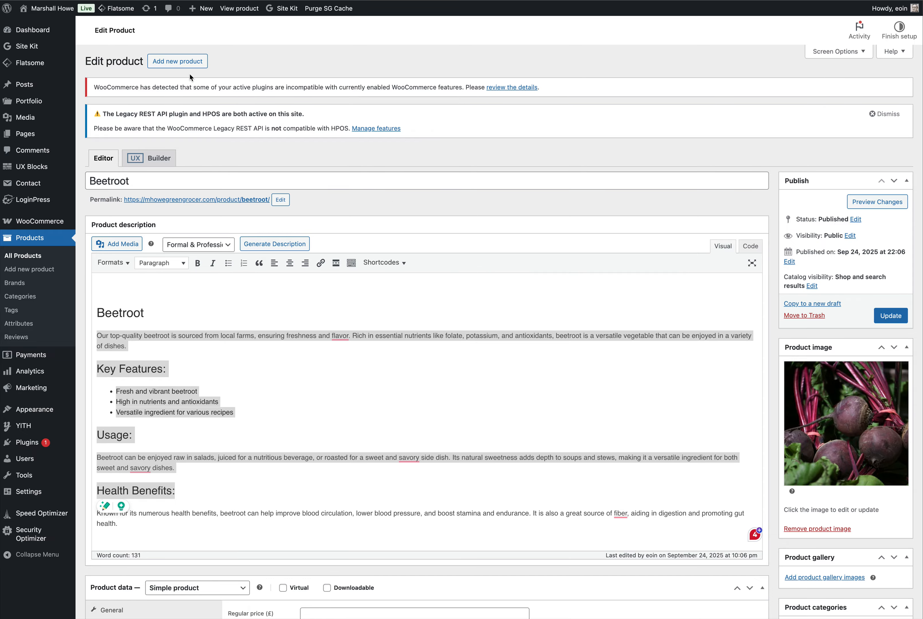
Find the Small Christmas Hamper in the storefront's Christmas Hampers category and open it for editing.
{"action": "mouse_move", "coordinate": [44, 9]}
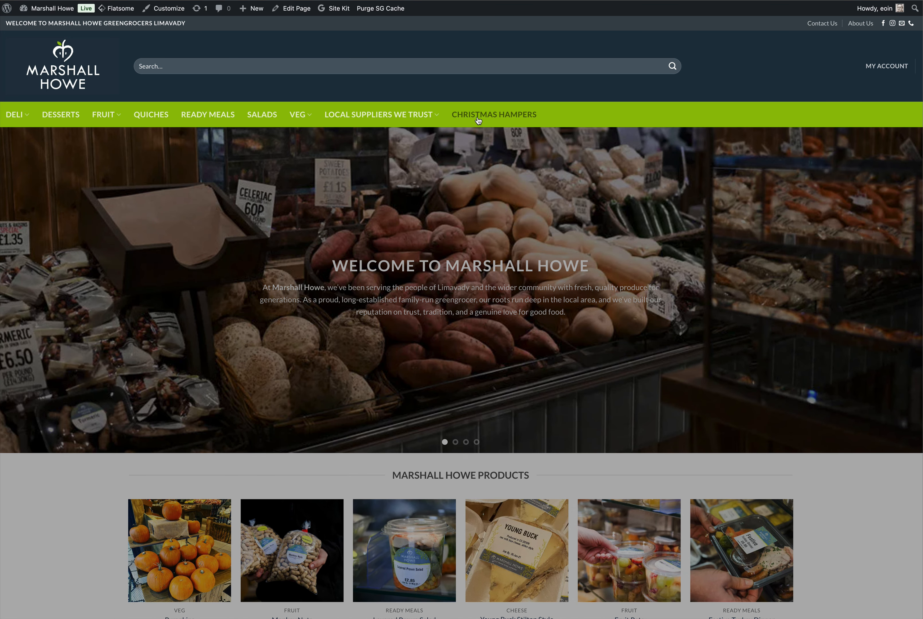
{"action": "left_click", "coordinate": [478, 118]}
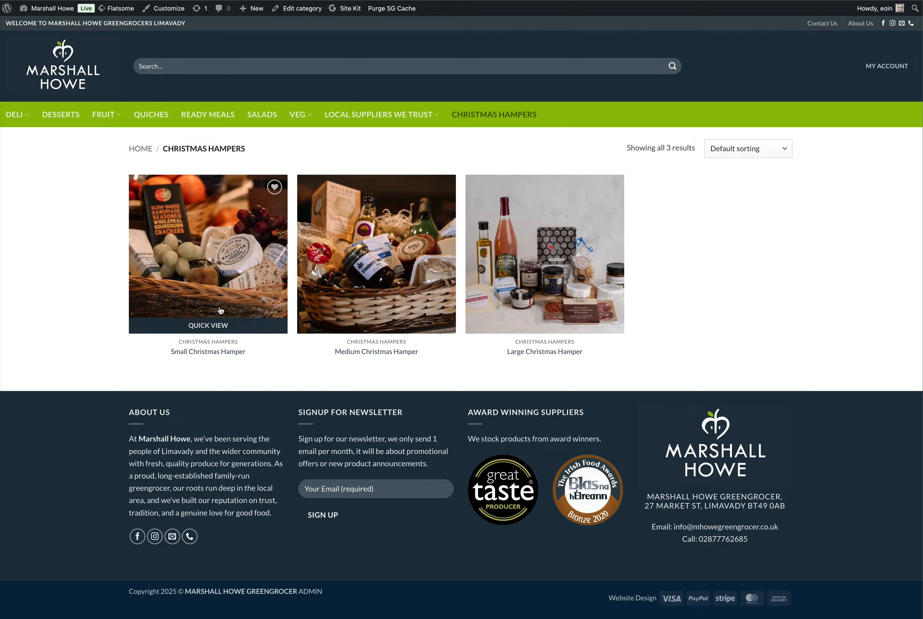
{"action": "left_click", "coordinate": [203, 269]}
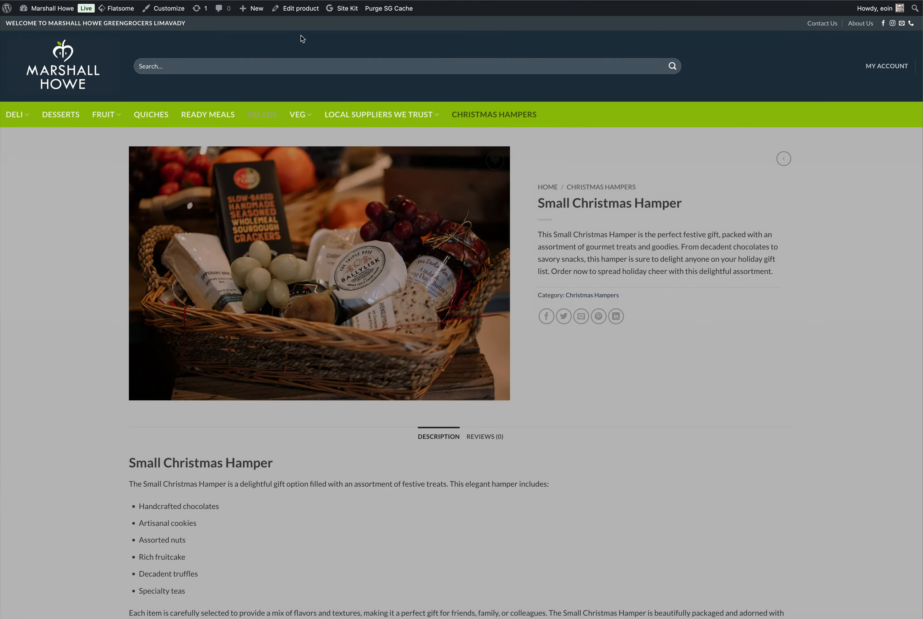
{"action": "left_click", "coordinate": [300, 14]}
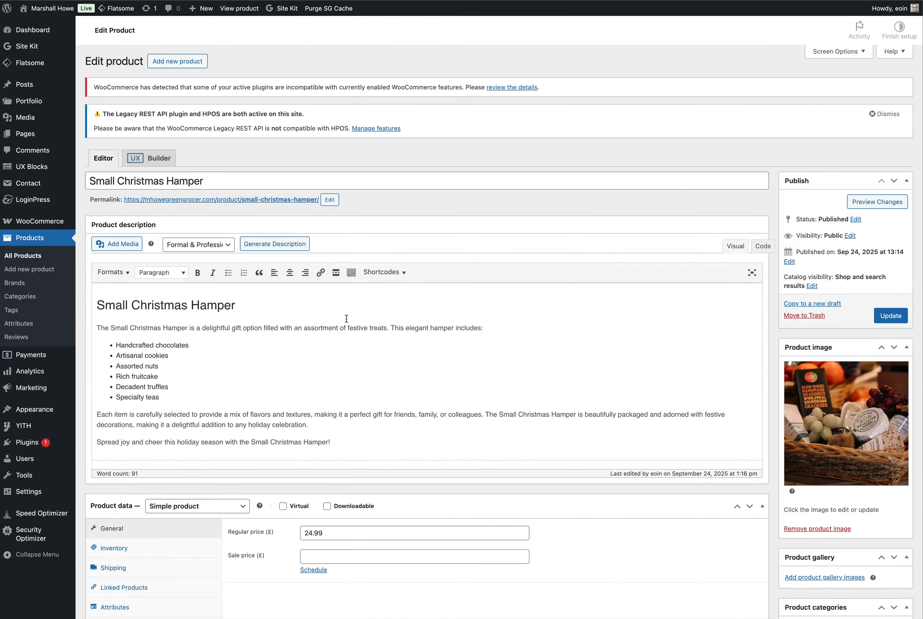
Check the regular price of the Small Christmas Hamper and return to its storefront page.
{"action": "scroll", "coordinate": [348, 321], "scroll_direction": "down", "scroll_amount": 4}
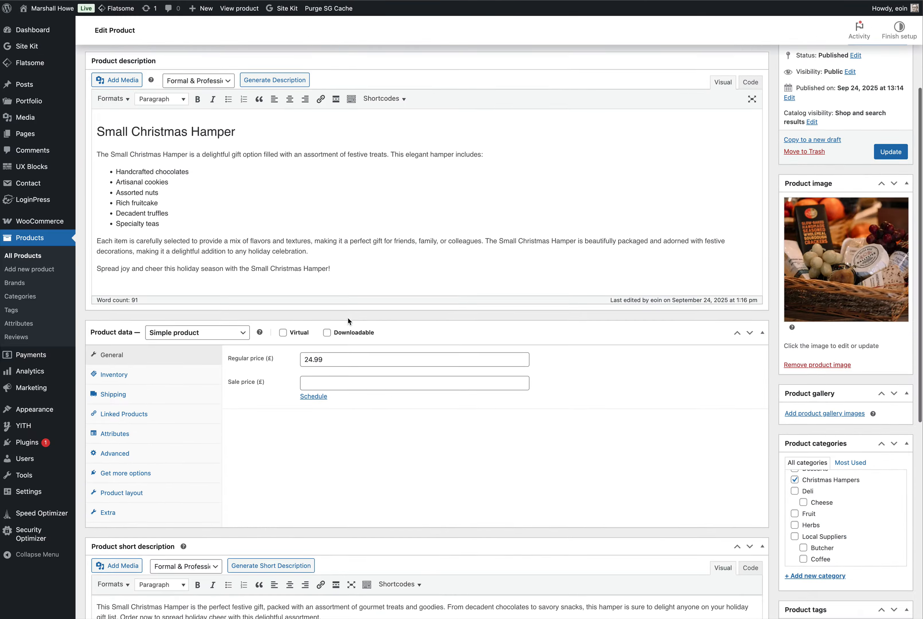
{"action": "double_click", "coordinate": [342, 361]}
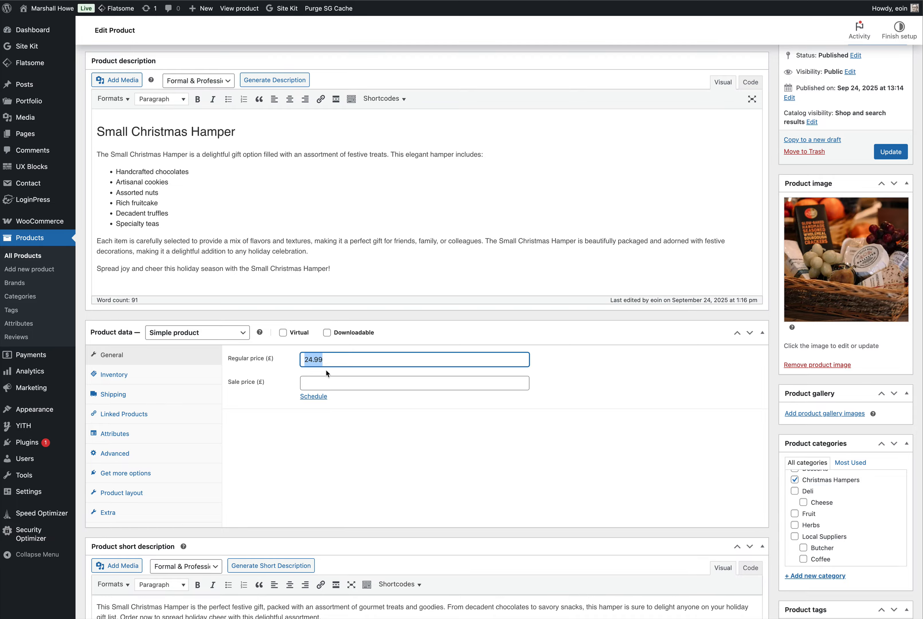
{"action": "scroll", "coordinate": [336, 268], "scroll_direction": "up", "scroll_amount": 4}
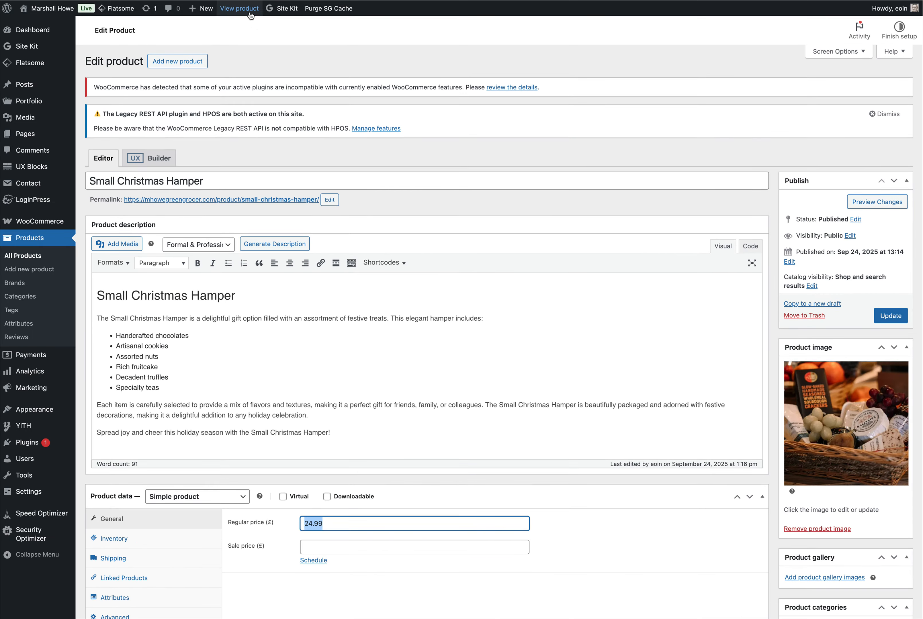
{"action": "left_click", "coordinate": [239, 8]}
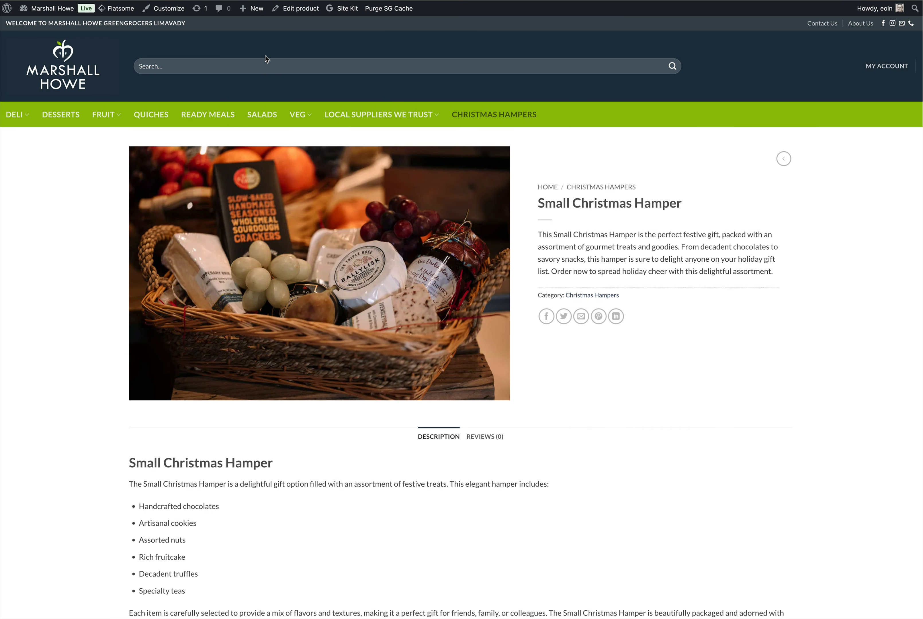
Start a new product and name it "Vegetable Soup".
{"action": "mouse_move", "coordinate": [257, 9]}
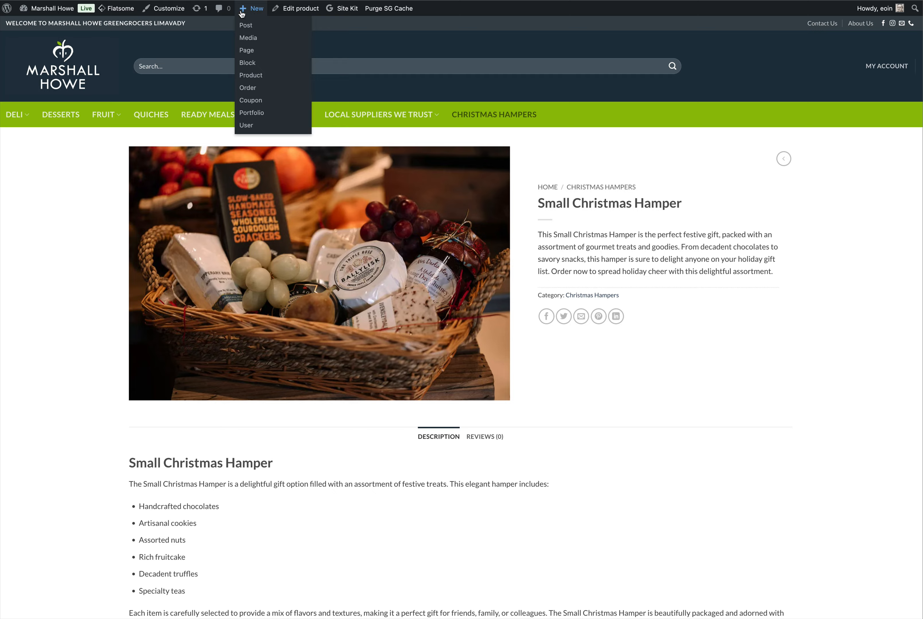
{"action": "left_click", "coordinate": [253, 80]}
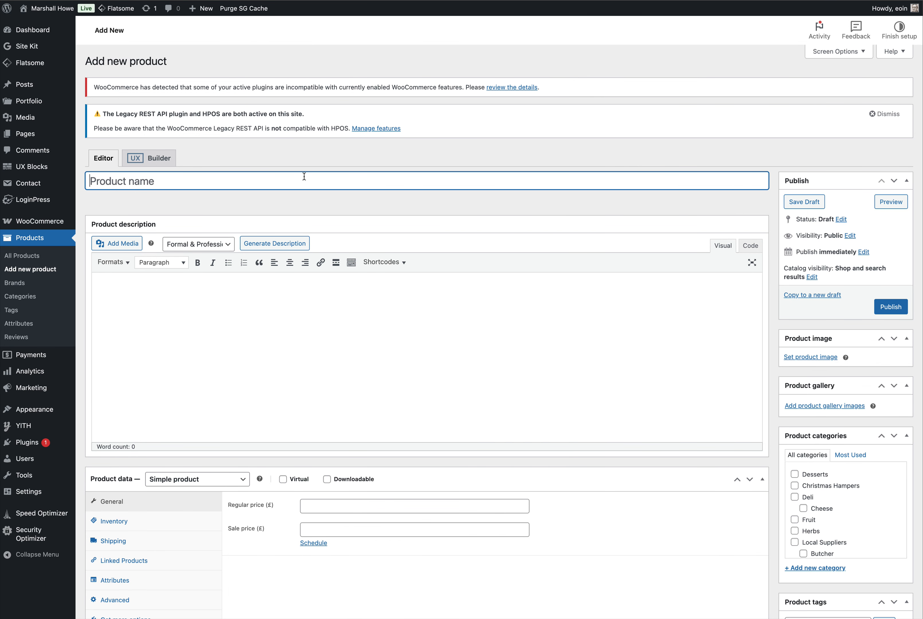
{"action": "type", "text": "Vegetable C"}
{"action": "key", "text": "BackSpace"}
{"action": "type", "text": "Soup"}
Set the soup tubs picture DSC_3152-1.jpg from the media library as the product image.
{"action": "left_click", "coordinate": [827, 358]}
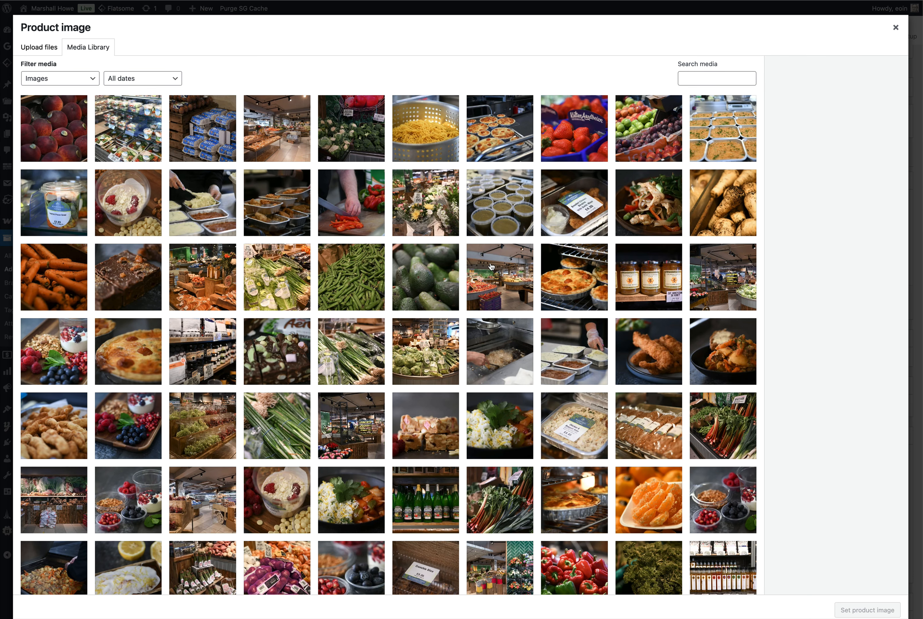
{"action": "left_click", "coordinate": [498, 225]}
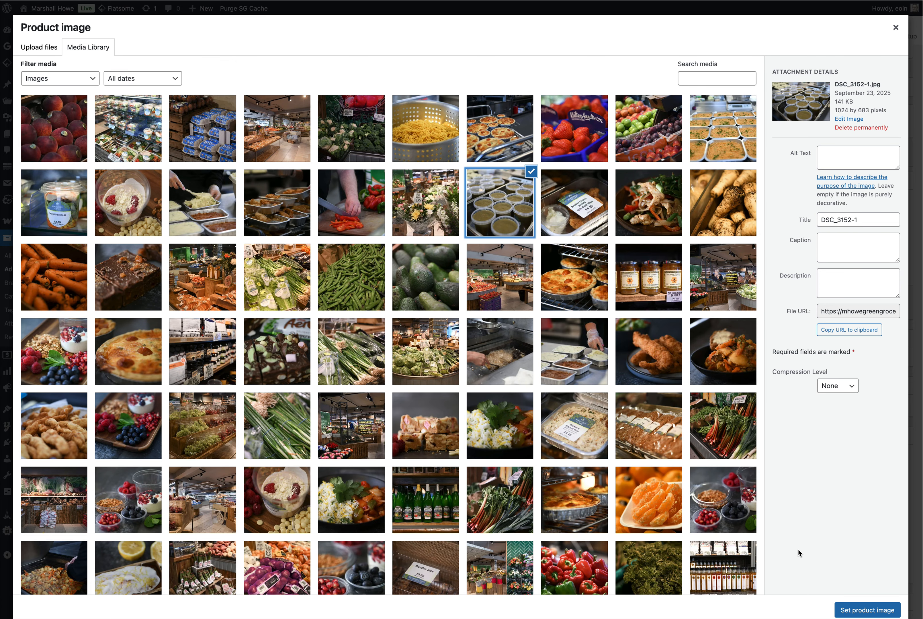
{"action": "left_click", "coordinate": [839, 609]}
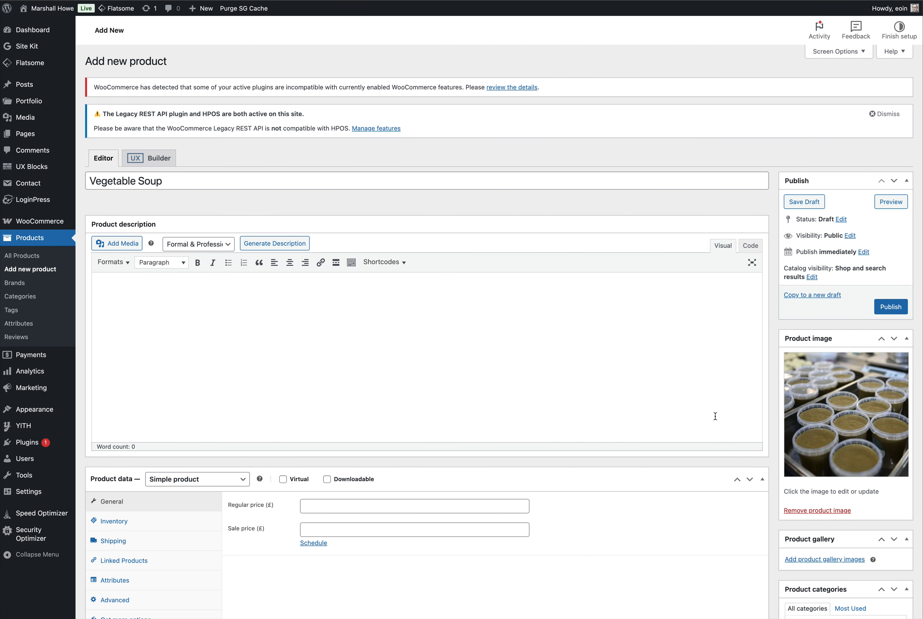
Assign Vegetable Soup to the Ready Meals category and publish it, dismissing the notices on the page.
{"action": "scroll", "coordinate": [715, 416], "scroll_direction": "down", "scroll_amount": 5}
{"action": "scroll", "coordinate": [814, 510], "scroll_direction": "down", "scroll_amount": 3}
{"action": "scroll", "coordinate": [814, 510], "scroll_direction": "down", "scroll_amount": 2}
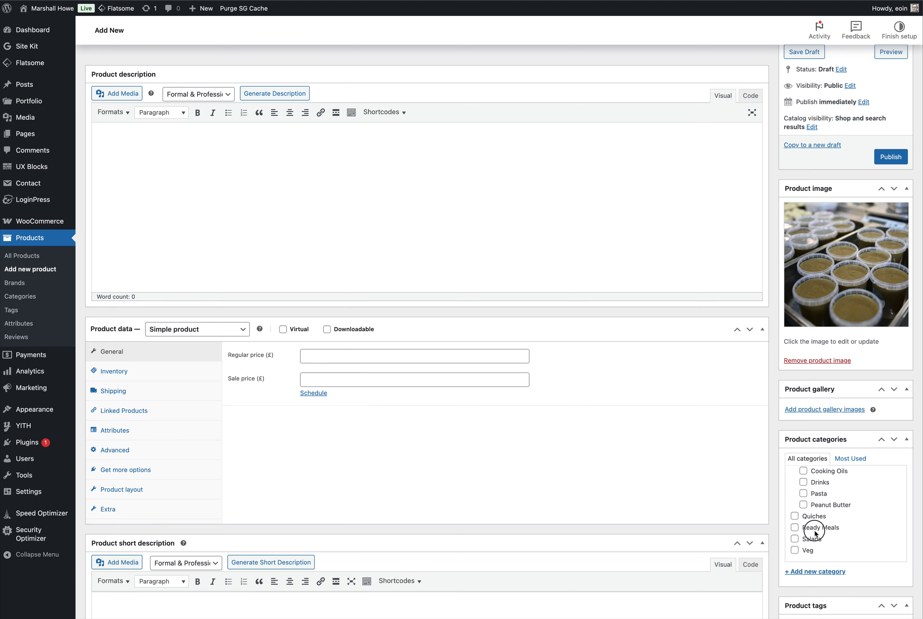
{"action": "left_click", "coordinate": [891, 163]}
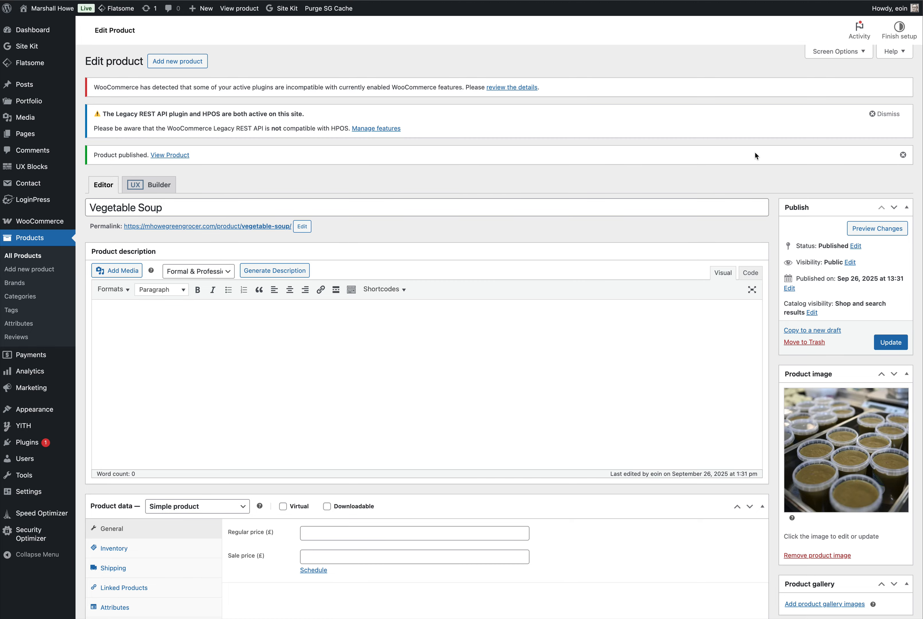
{"action": "left_click", "coordinate": [893, 114]}
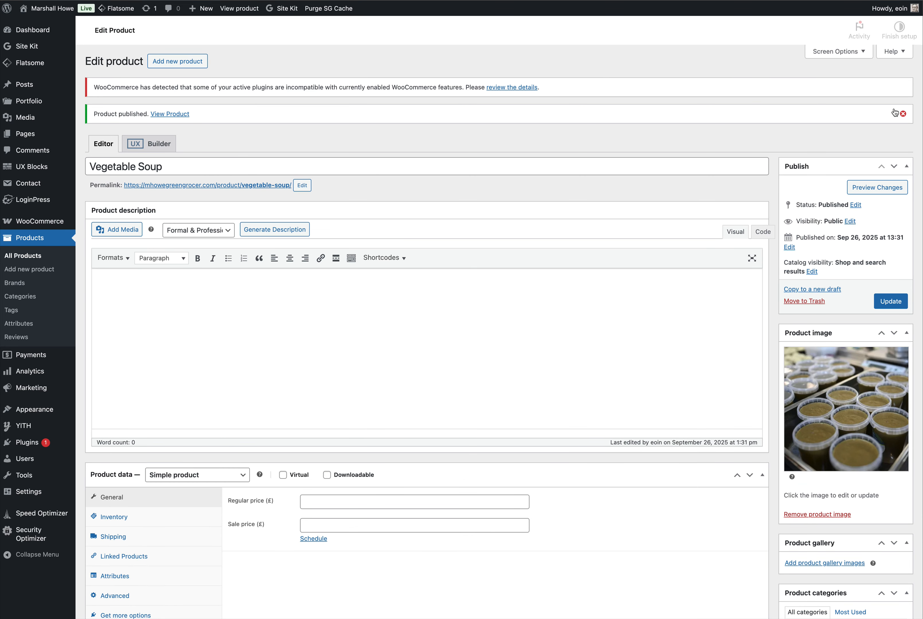
{"action": "left_click", "coordinate": [894, 113]}
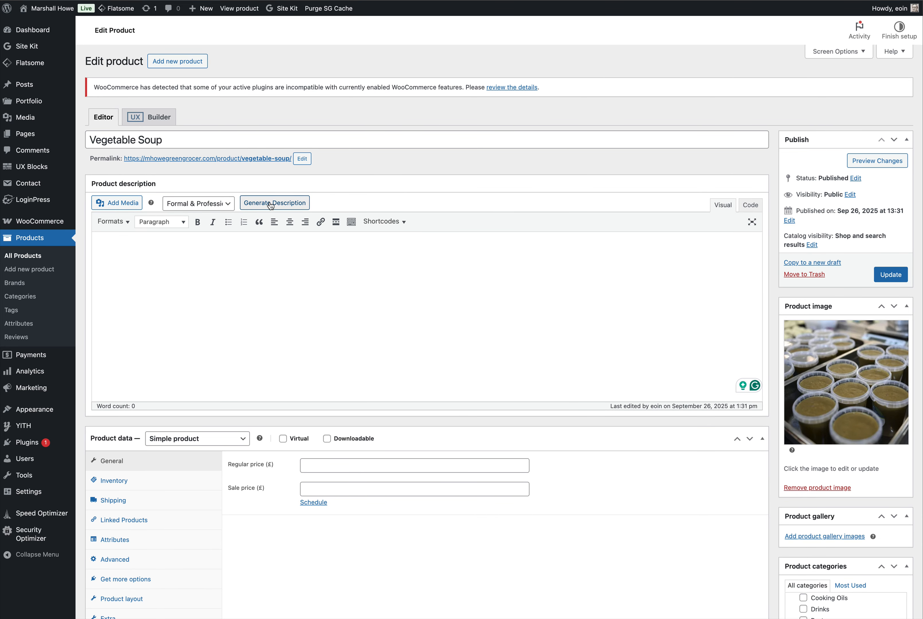
Generate a product description for Vegetable Soup in the Luxury & Premium tone and apply it.
{"action": "left_click", "coordinate": [232, 203]}
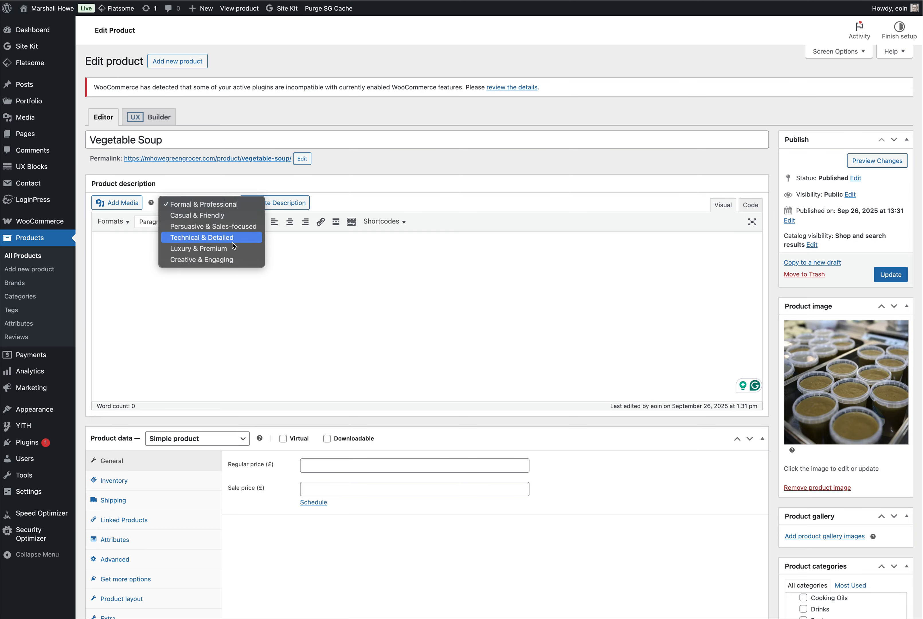
{"action": "left_click", "coordinate": [210, 248]}
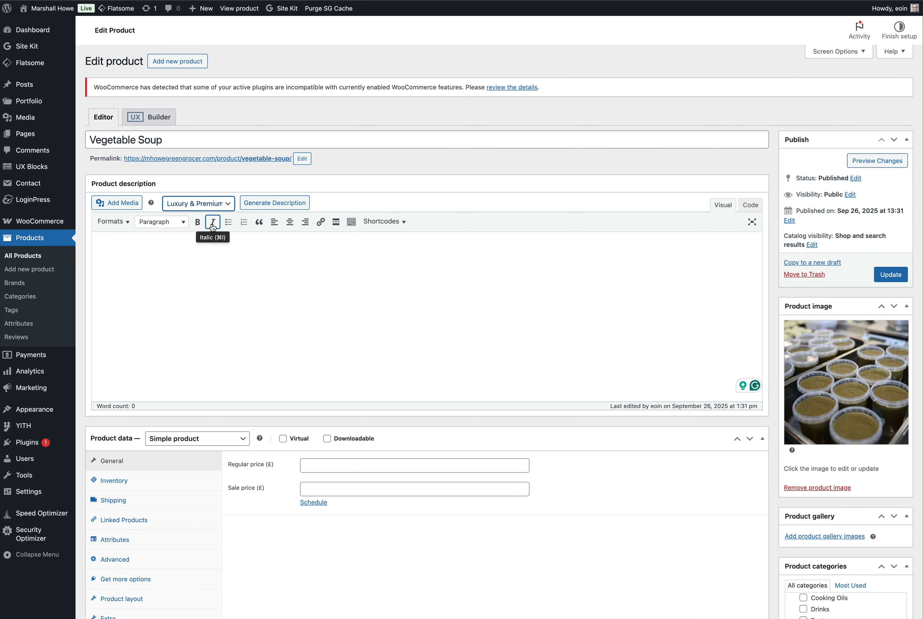
{"action": "left_click", "coordinate": [269, 205]}
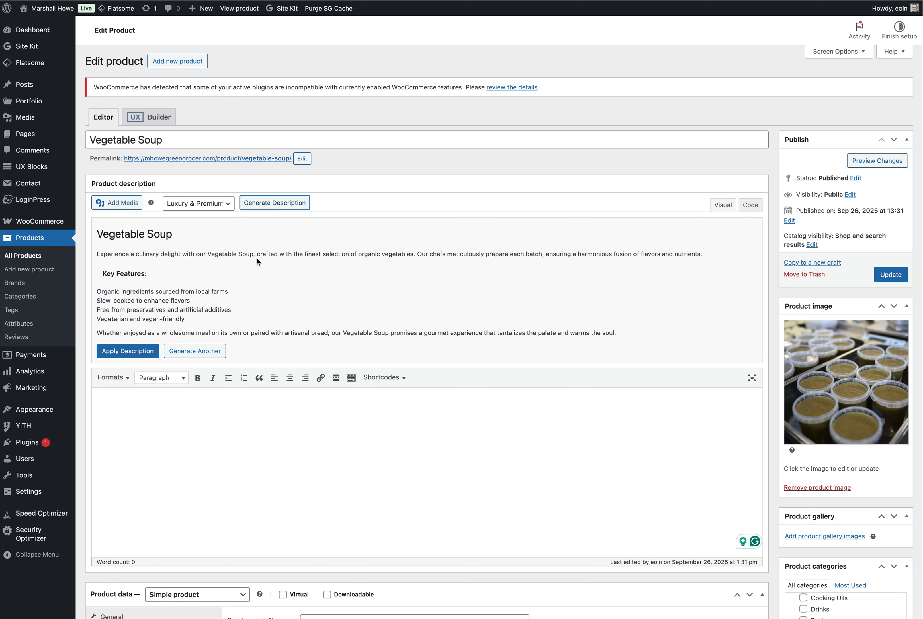
{"action": "left_click", "coordinate": [128, 351]}
Generate a short description for Vegetable Soup and apply it.
{"action": "scroll", "coordinate": [290, 323], "scroll_direction": "down", "scroll_amount": 6}
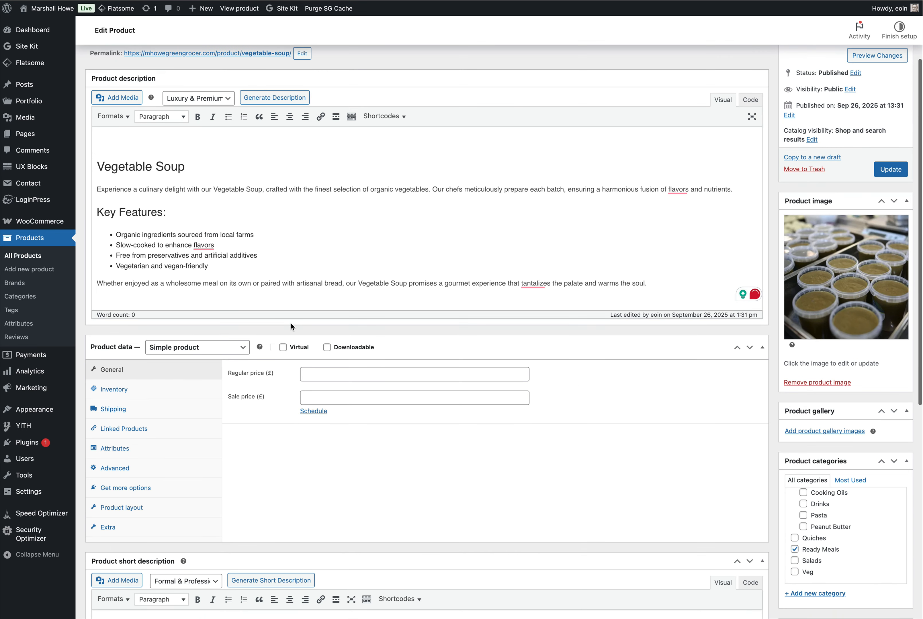
{"action": "scroll", "coordinate": [290, 293], "scroll_direction": "down", "scroll_amount": 2}
{"action": "left_click", "coordinate": [284, 332]}
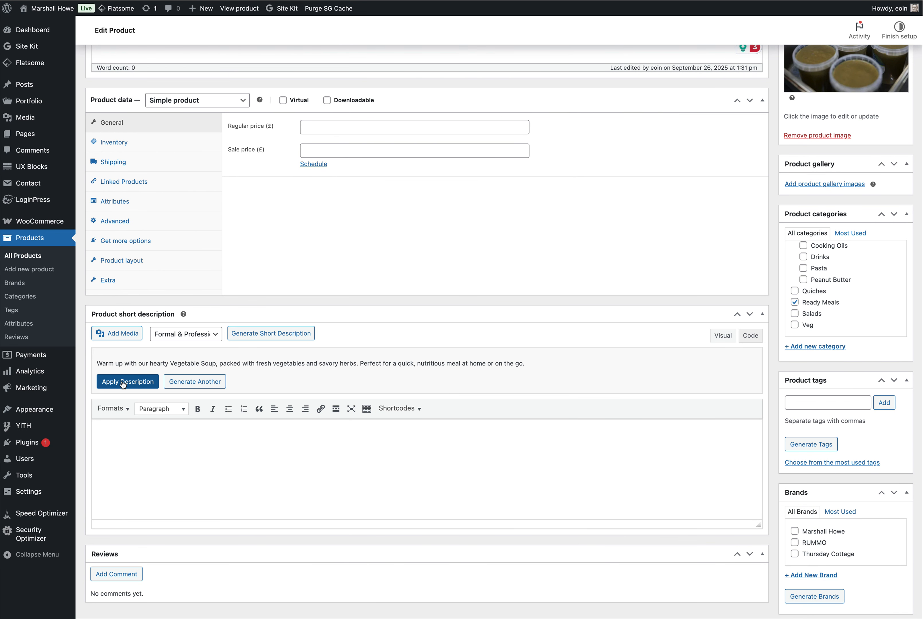
{"action": "left_click", "coordinate": [121, 382]}
Assign the Marshall Howe brand to Vegetable Soup.
{"action": "scroll", "coordinate": [512, 301], "scroll_direction": "down", "scroll_amount": 3}
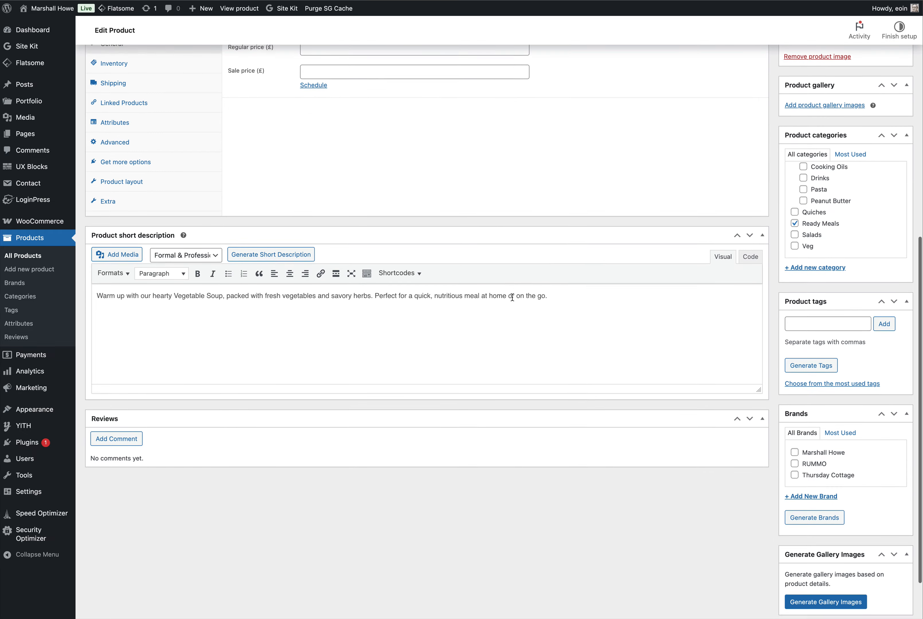
{"action": "left_click", "coordinate": [795, 452]}
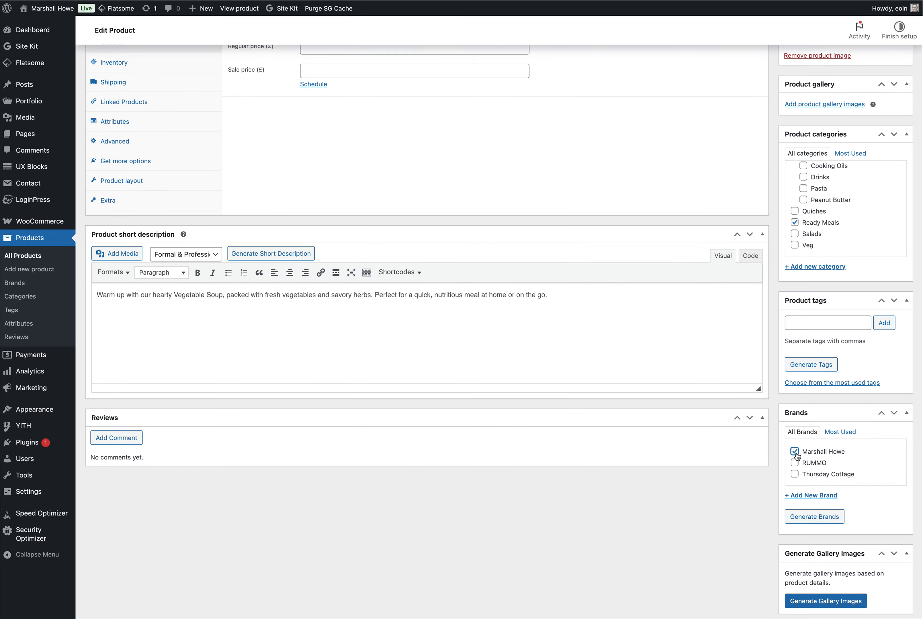
{"action": "scroll", "coordinate": [763, 422], "scroll_direction": "down", "scroll_amount": 3}
Update the Vegetable Soup product and view its storefront page.
{"action": "scroll", "coordinate": [762, 423], "scroll_direction": "up", "scroll_amount": 15}
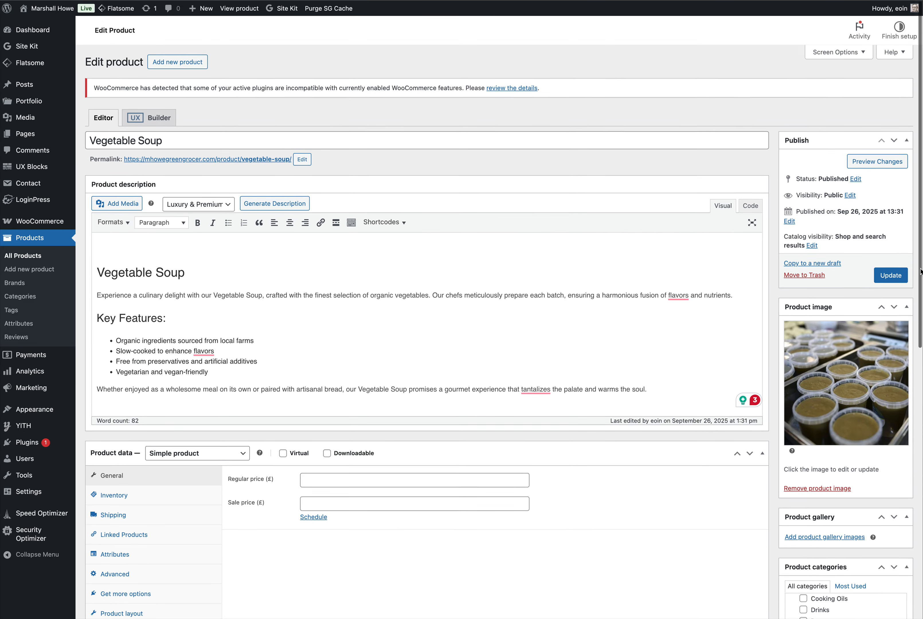
{"action": "left_click", "coordinate": [897, 274]}
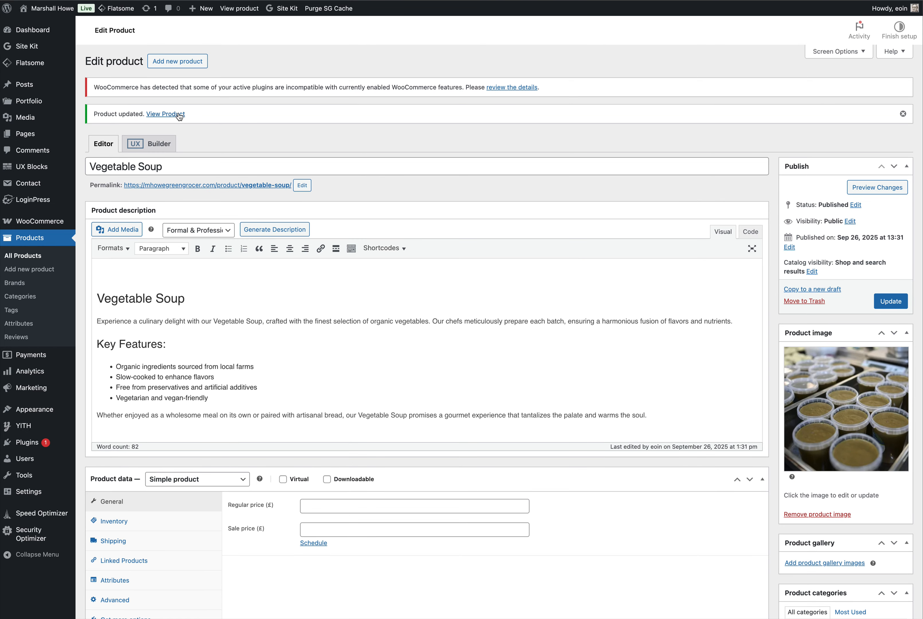
{"action": "left_click", "coordinate": [177, 114]}
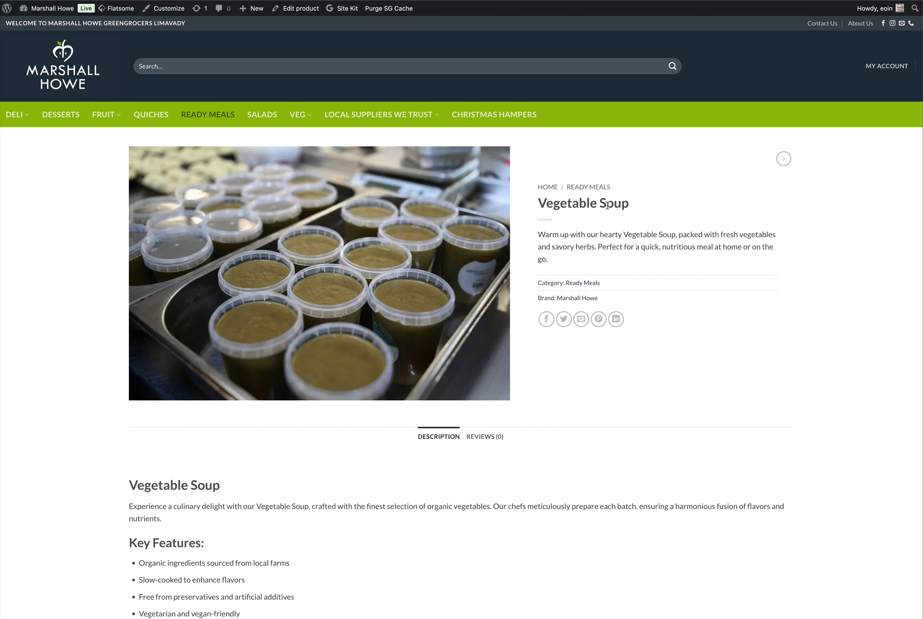
Open the Vegetable Soup product from the Ready Meals category for editing and move it to the trash.
{"action": "left_click", "coordinate": [595, 187]}
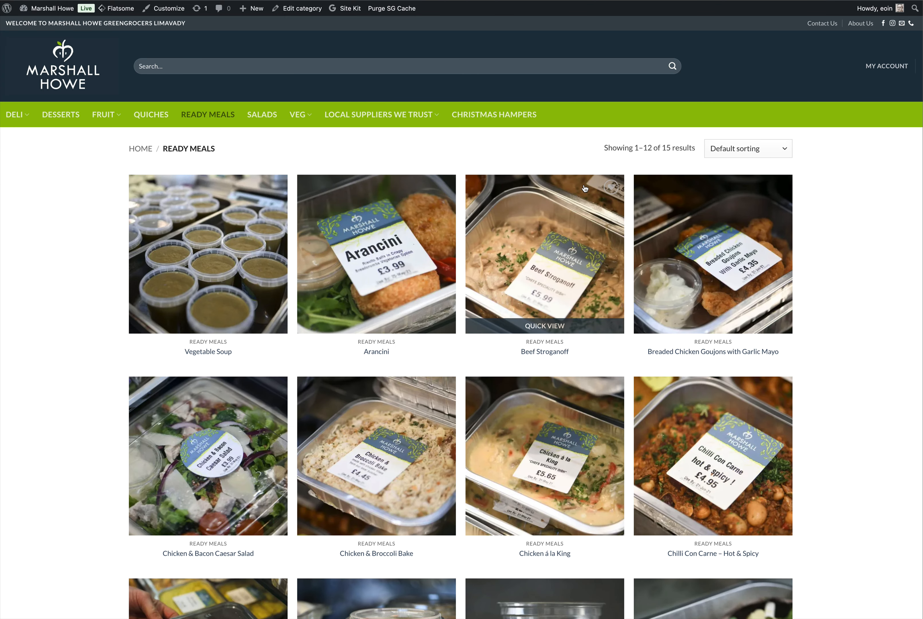
{"action": "left_click", "coordinate": [234, 266]}
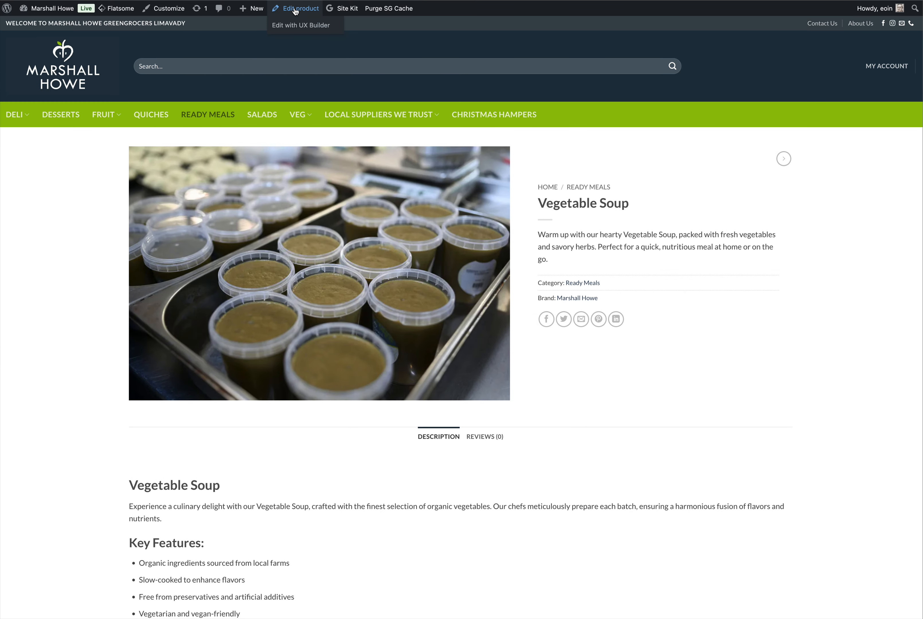
{"action": "left_click", "coordinate": [295, 10]}
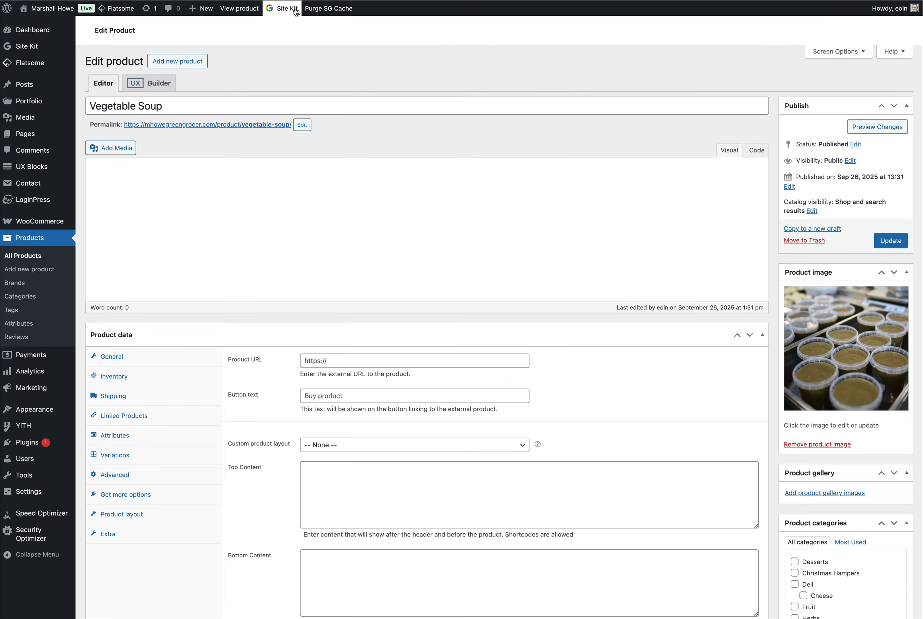
{"action": "left_click", "coordinate": [806, 277]}
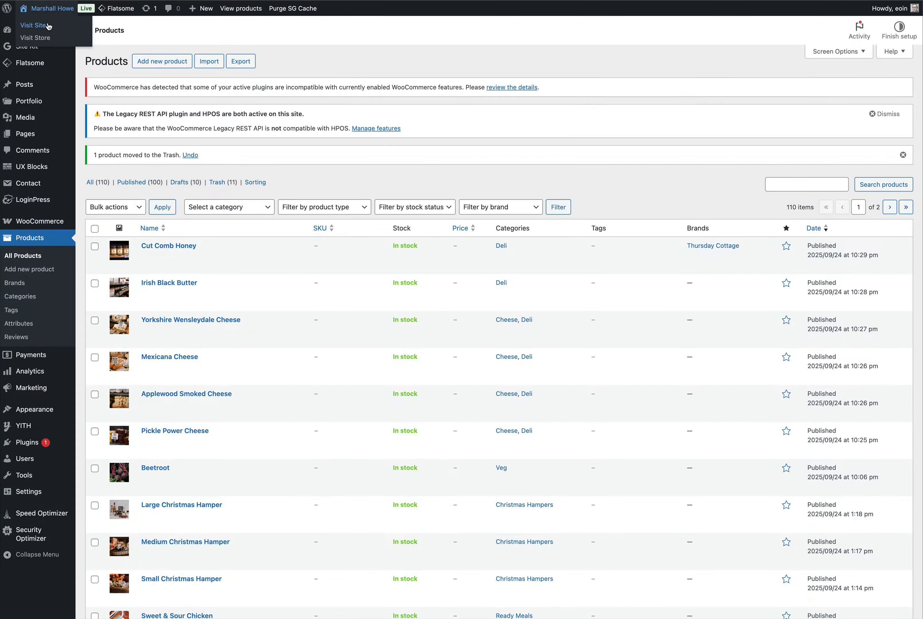
Visit the site's homepage and look through its featured products, product categories and footer.
{"action": "left_click", "coordinate": [49, 26]}
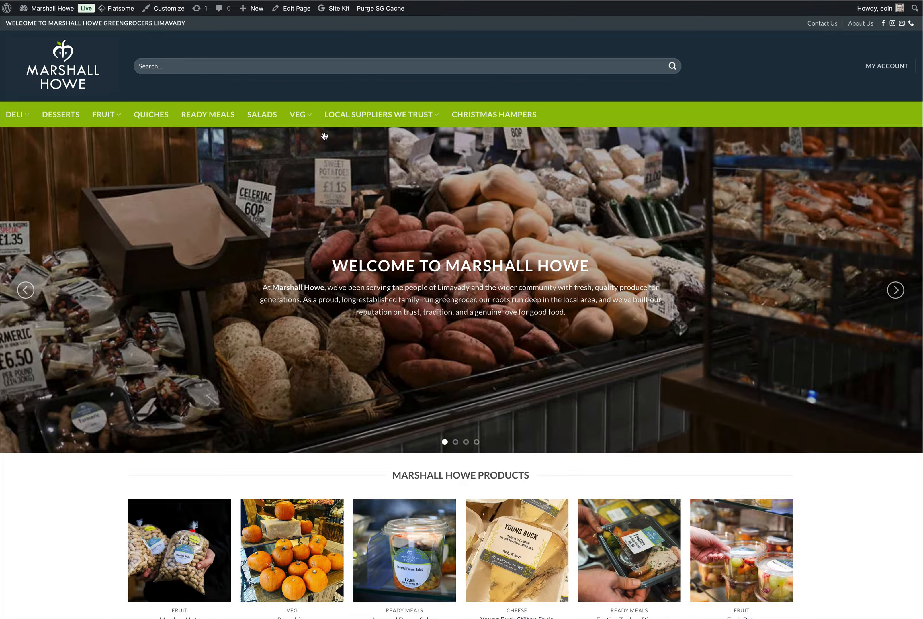
{"action": "scroll", "coordinate": [284, 226], "scroll_direction": "down", "scroll_amount": 10}
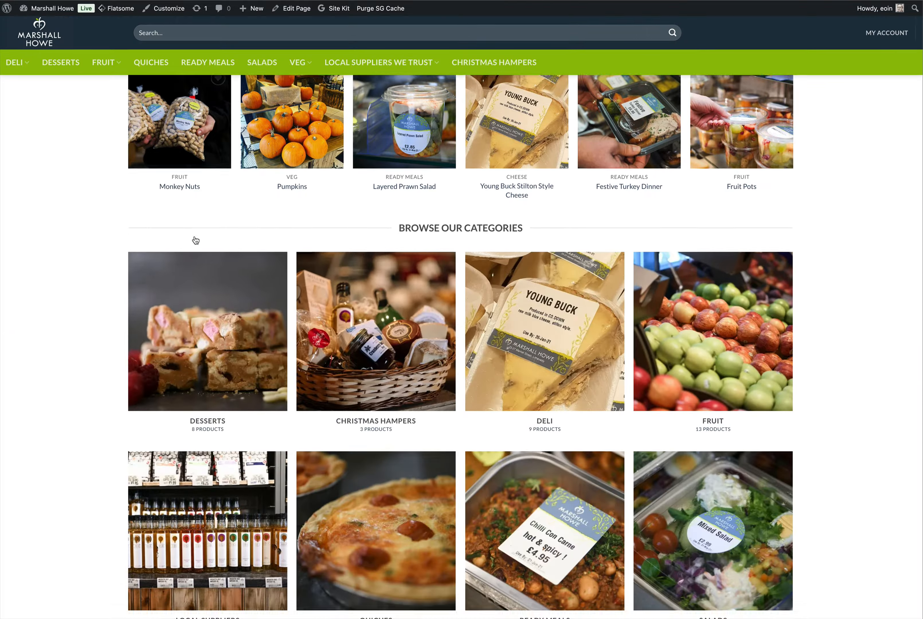
{"action": "scroll", "coordinate": [195, 239], "scroll_direction": "down", "scroll_amount": 10}
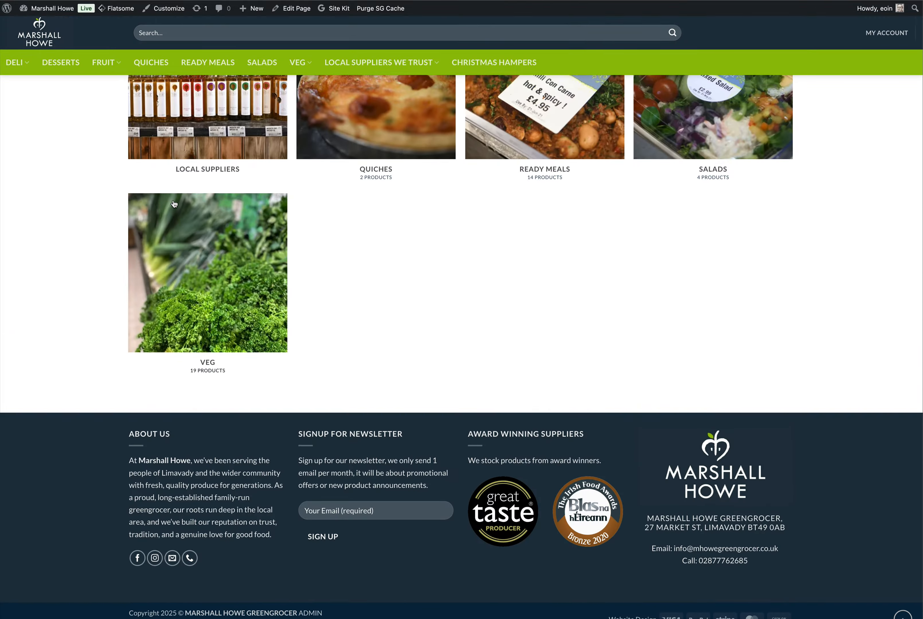
{"action": "scroll", "coordinate": [174, 203], "scroll_direction": "up", "scroll_amount": 20}
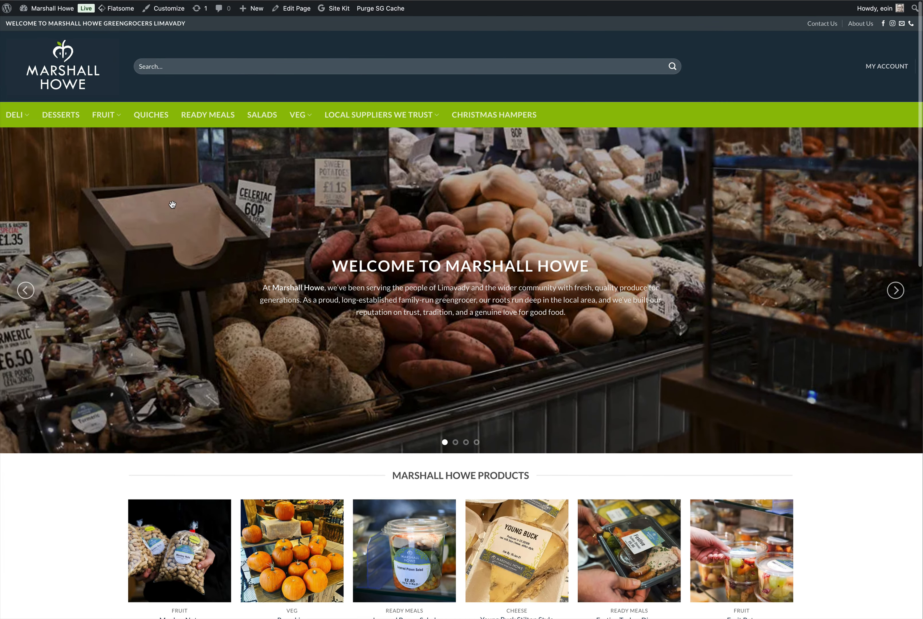